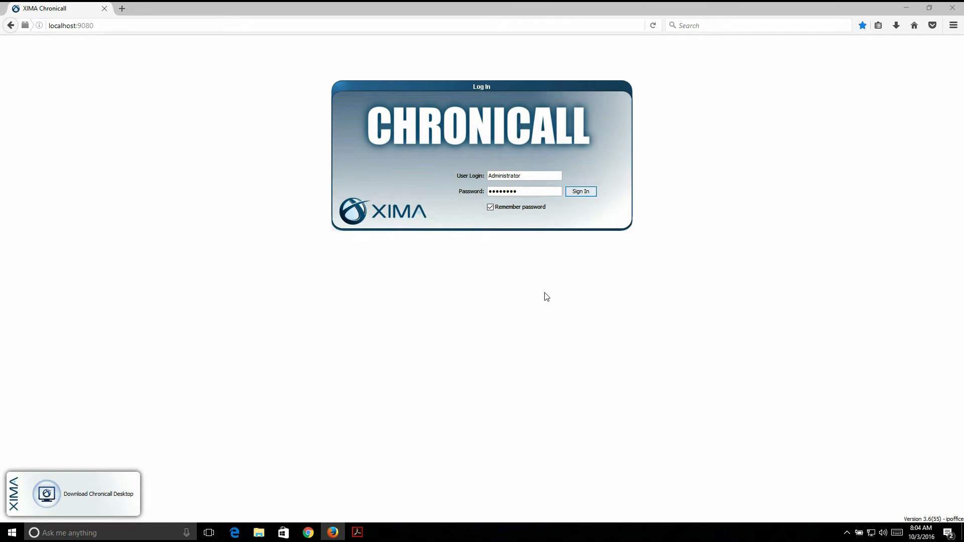
# Step: Sign in with the saved administrator login and open the Cradle to Grave call history
pyautogui.click(585, 191)
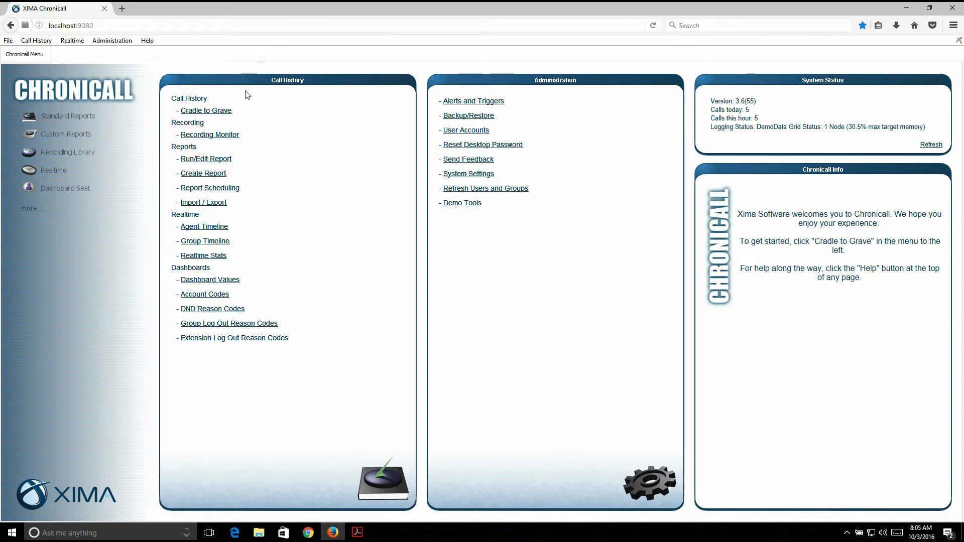
pyautogui.click(210, 113)
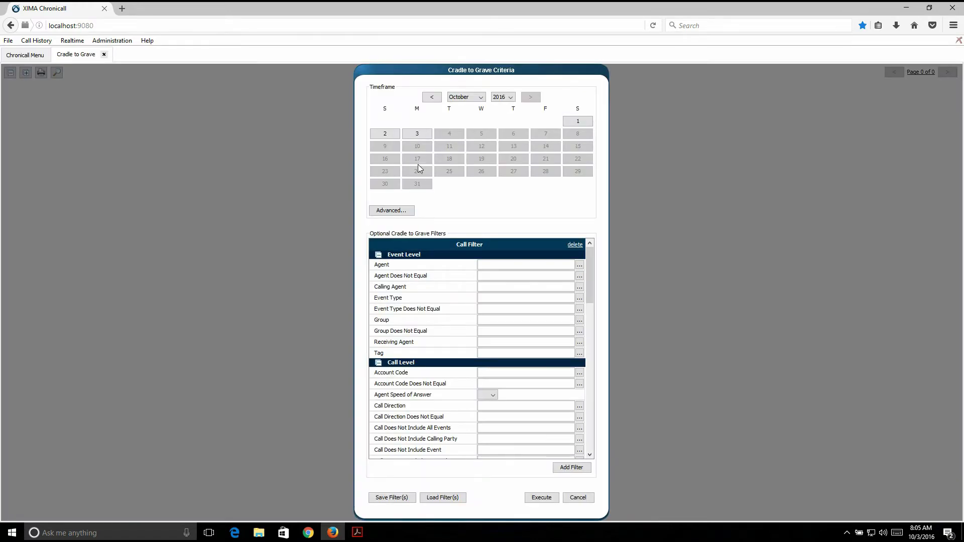
# Step: Set the Cradle to Grave timeframe to February 22–26, 2016 and execute the query without filters
pyautogui.click(431, 97)
pyautogui.click(431, 97)
pyautogui.click(431, 97)
pyautogui.click(431, 97)
pyautogui.click(431, 97)
pyautogui.click(431, 97)
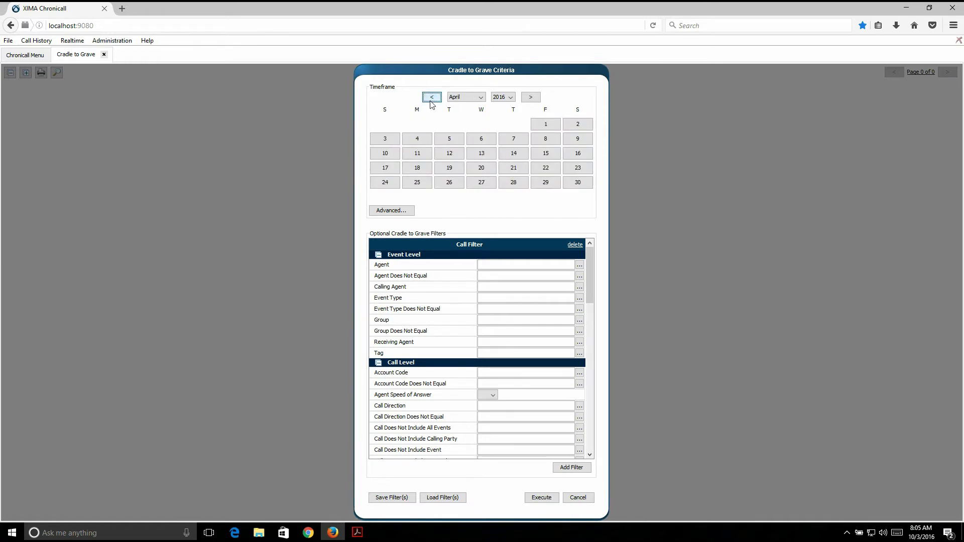
pyautogui.click(431, 97)
pyautogui.click(432, 97)
pyautogui.click(424, 171)
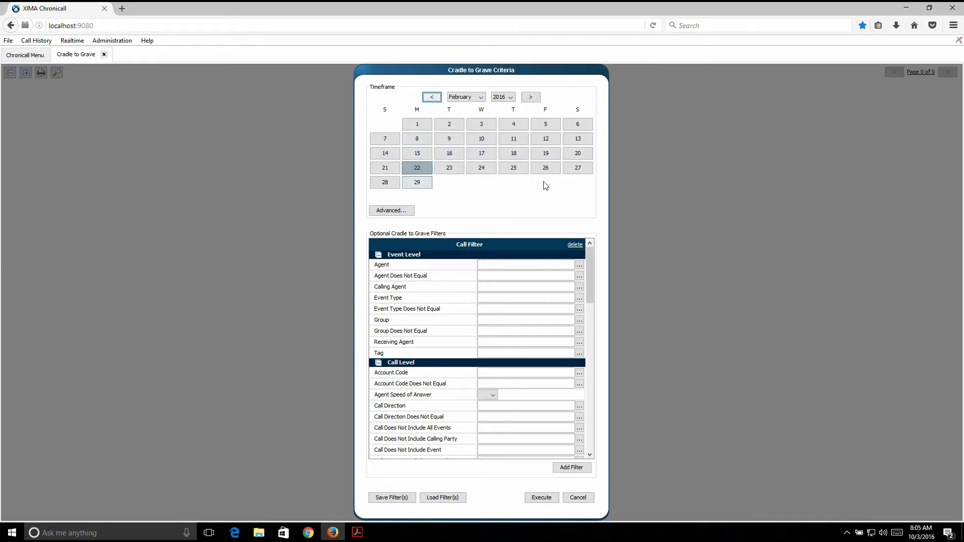
pyautogui.keyDown('shift'); pyautogui.click(548, 172); pyautogui.keyUp('shift')
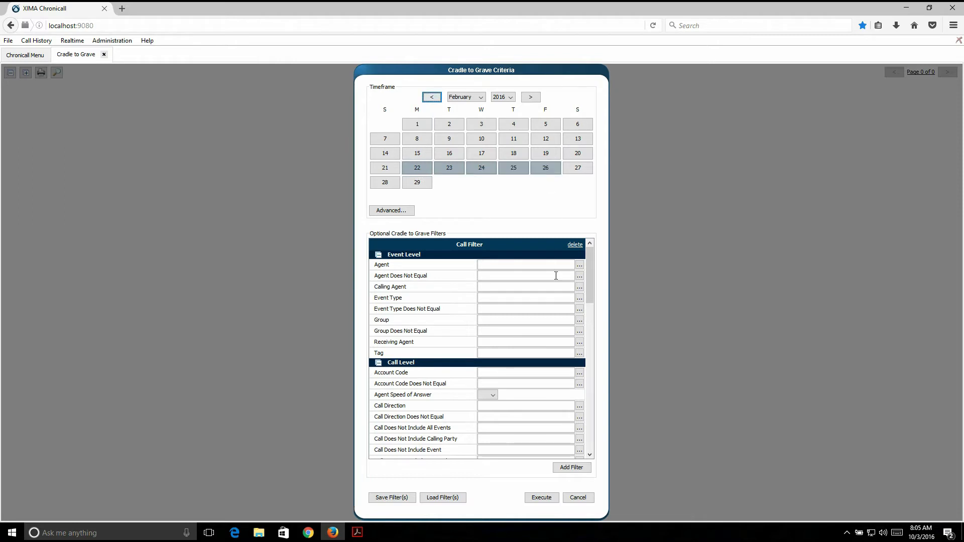
pyautogui.scroll(-3, 464, 322)
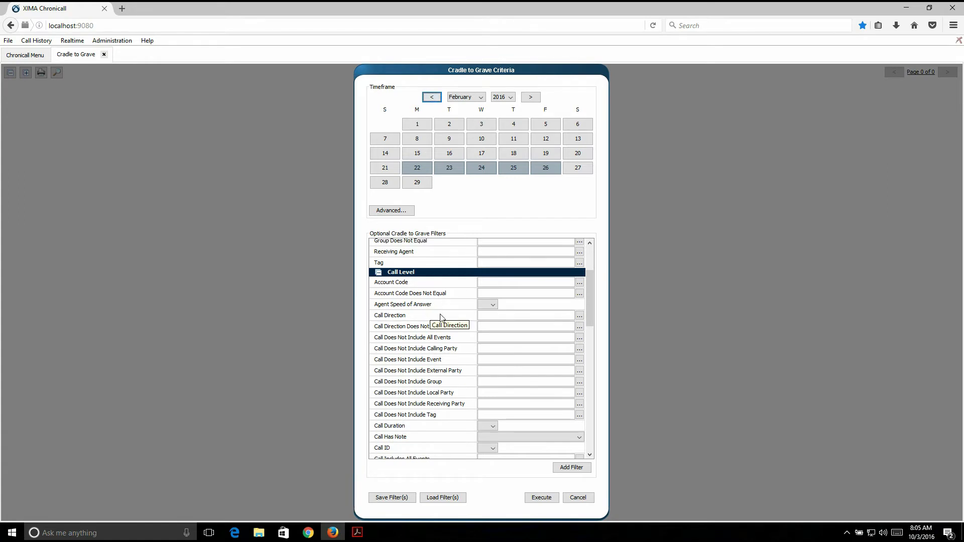
pyautogui.scroll(3, 472, 362)
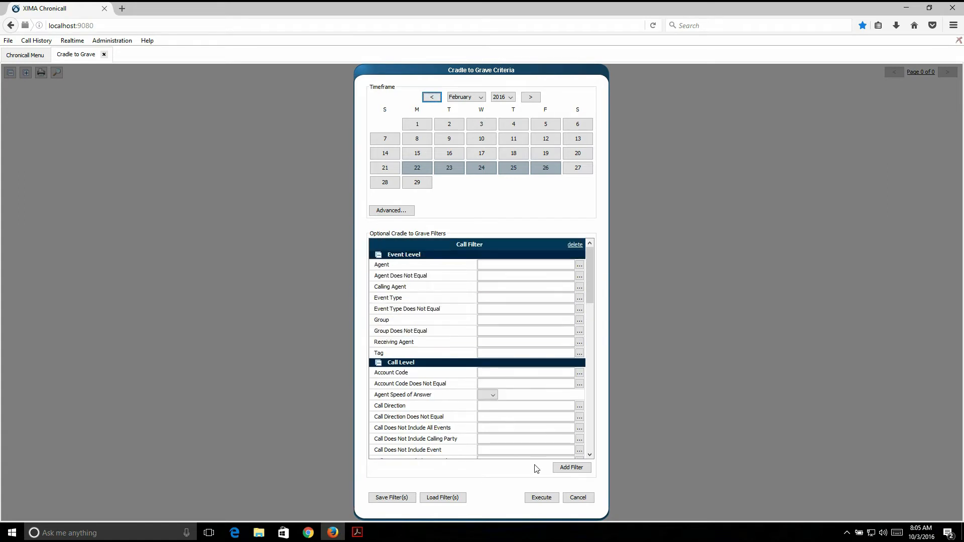
pyautogui.click(545, 498)
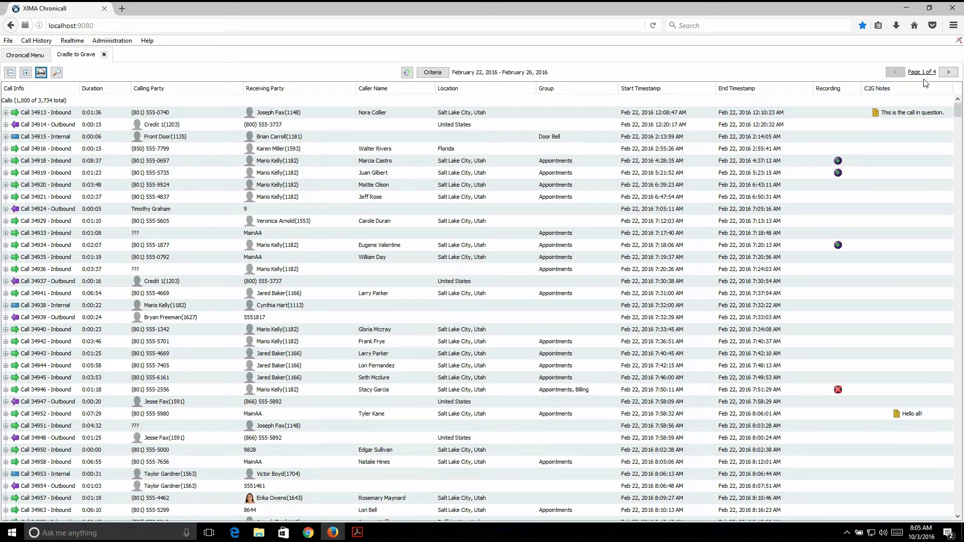
# Step: Move the C2G Notes column between Duration and Calling Party and look through the call notes
pyautogui.moveTo(925, 88); pyautogui.dragTo(165, 76)
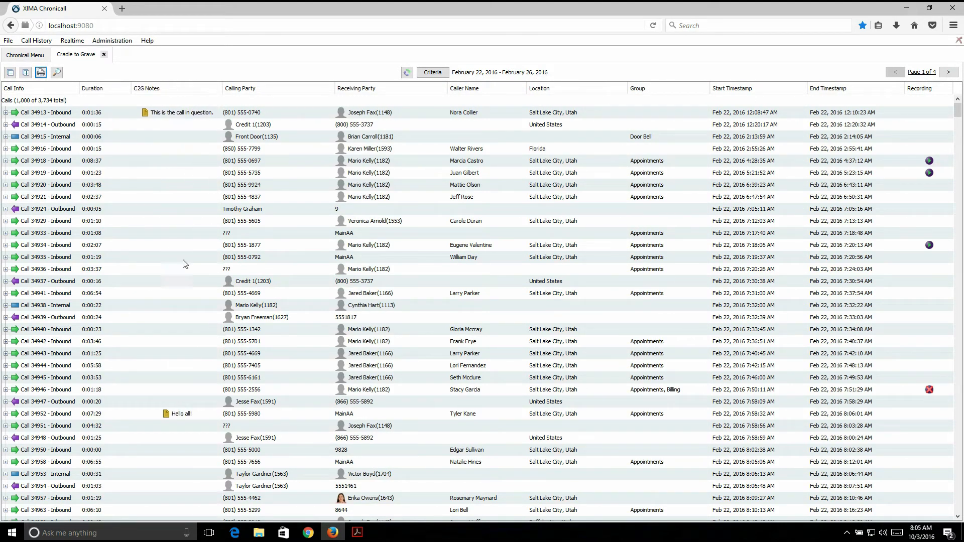
pyautogui.scroll(-2, 196, 405)
pyautogui.scroll(-15, 196, 405)
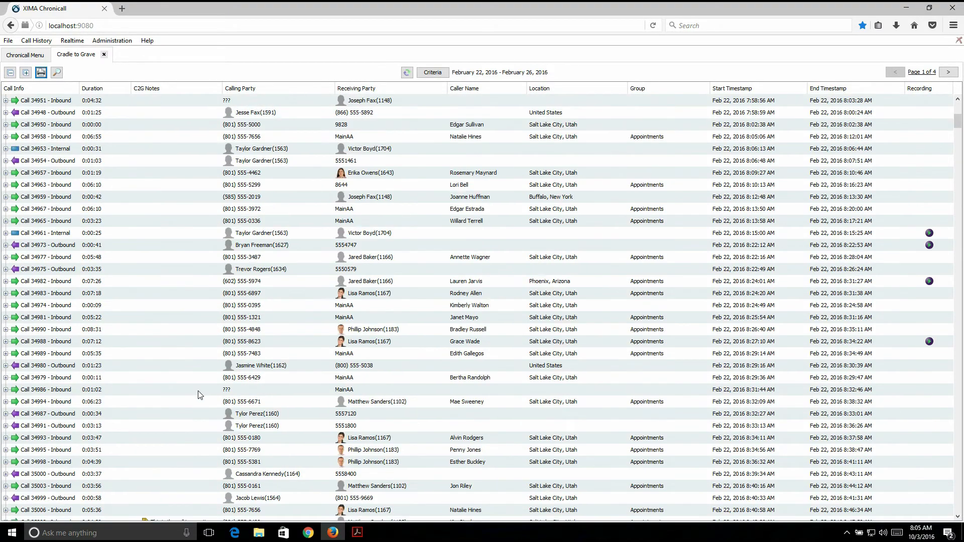
pyautogui.scroll(15, 181, 172)
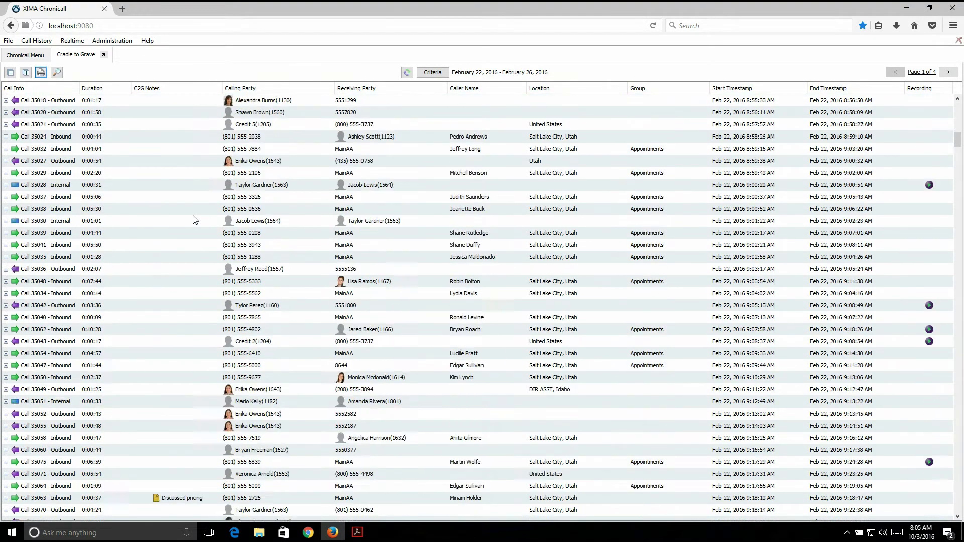
pyautogui.scroll(5, 196, 217)
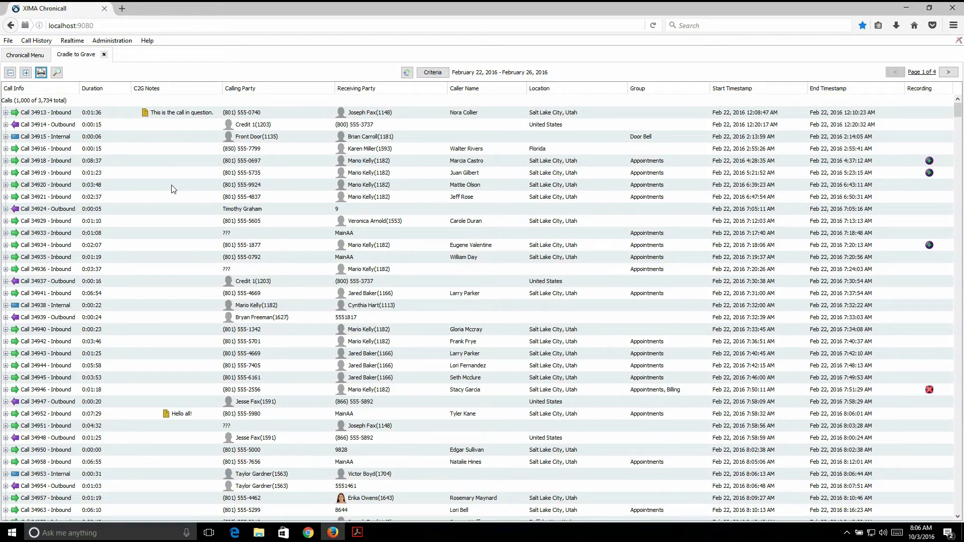
# Step: Add the note "Here is my new note" to the inbound call 35024
pyautogui.scroll(-20, 182, 201)
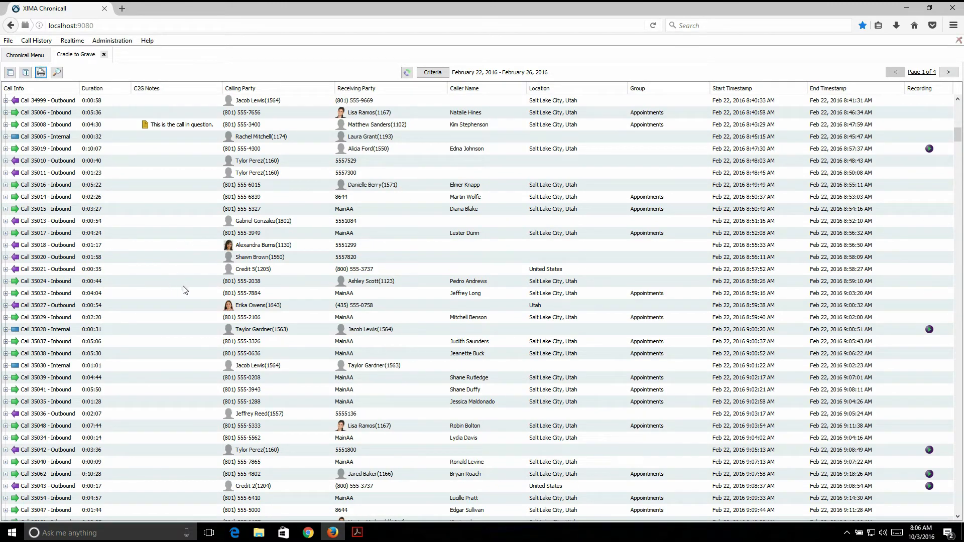
pyautogui.doubleClick(183, 285)
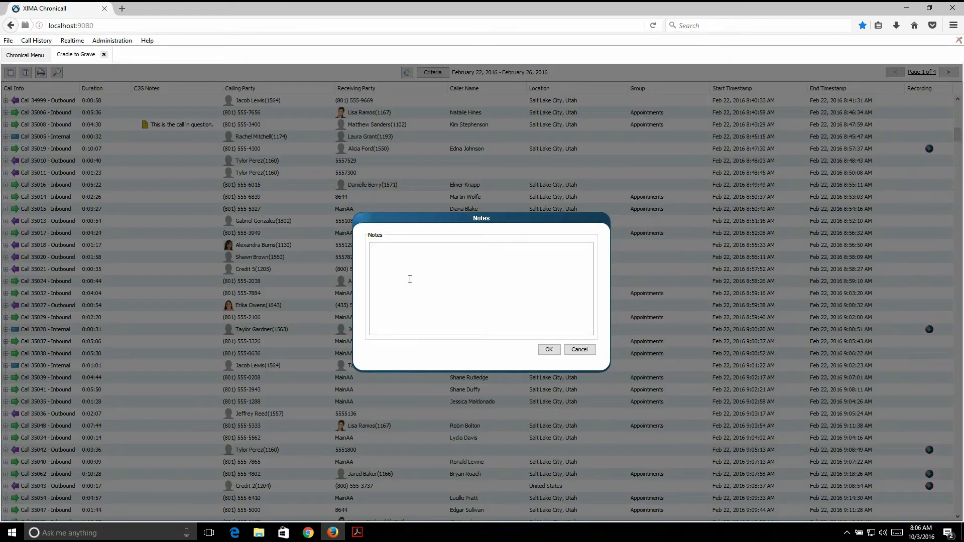
pyautogui.write('Here is my new note')
pyautogui.click(548, 350)
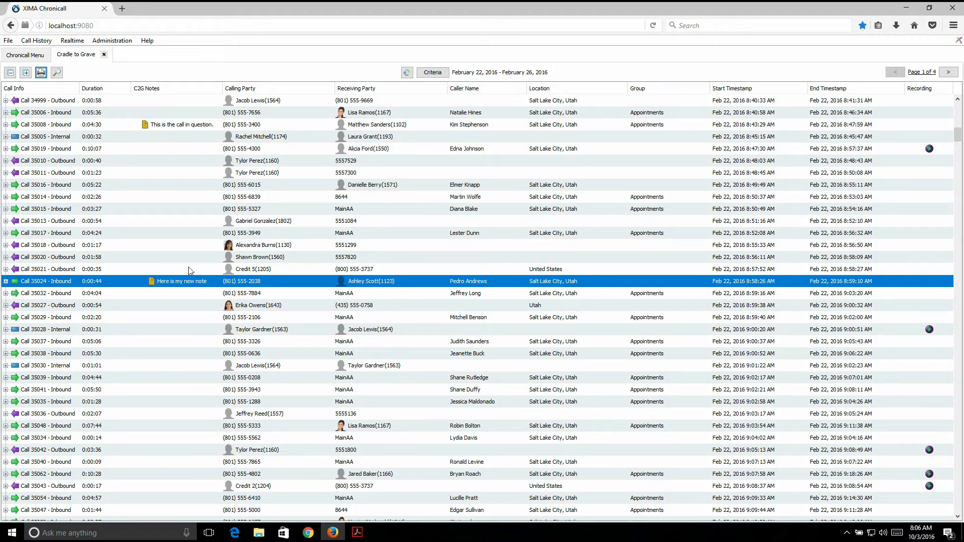
pyautogui.scroll(-1, 183, 273)
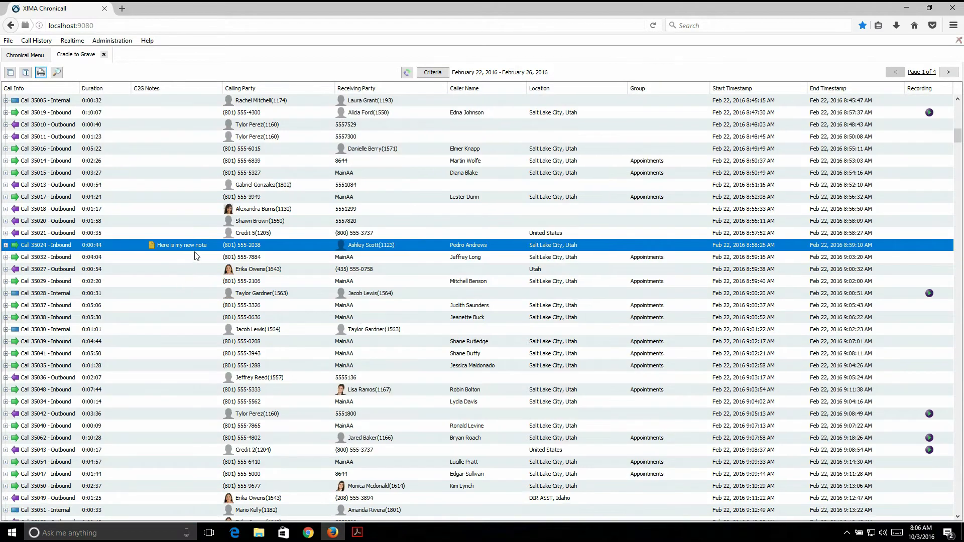
pyautogui.doubleClick(194, 252)
pyautogui.click(579, 350)
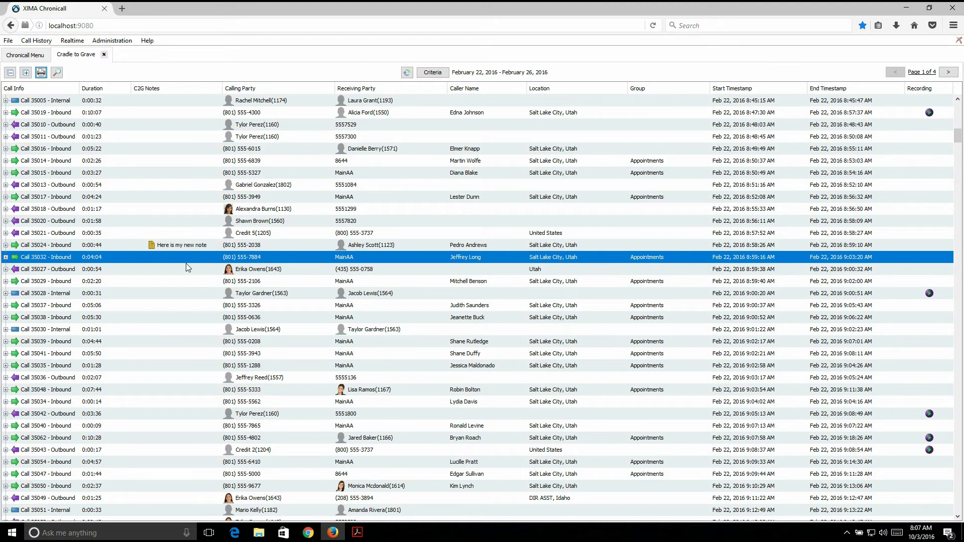
# Step: Search the call list for "question", go on to the second match, and clear the search
pyautogui.click(55, 75)
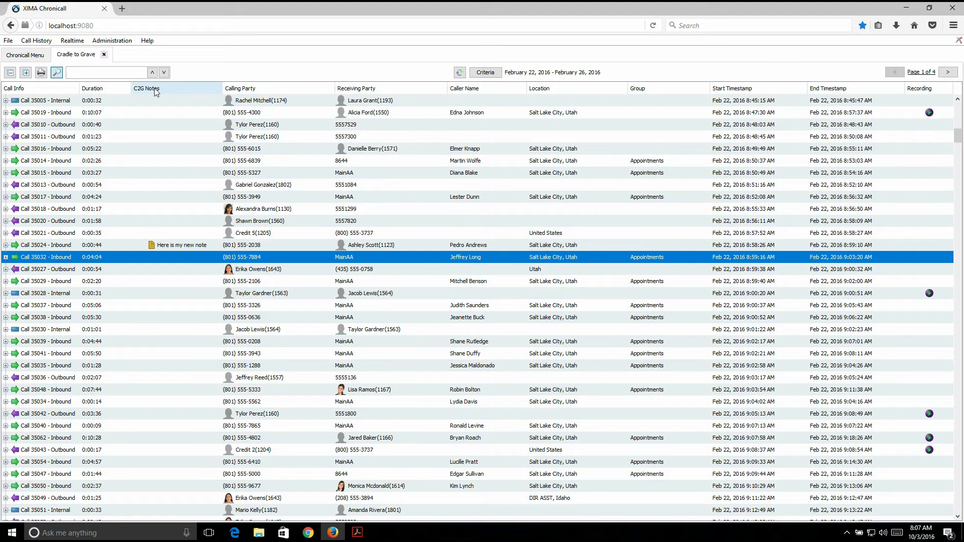
pyautogui.write('question')
pyautogui.press('Return')
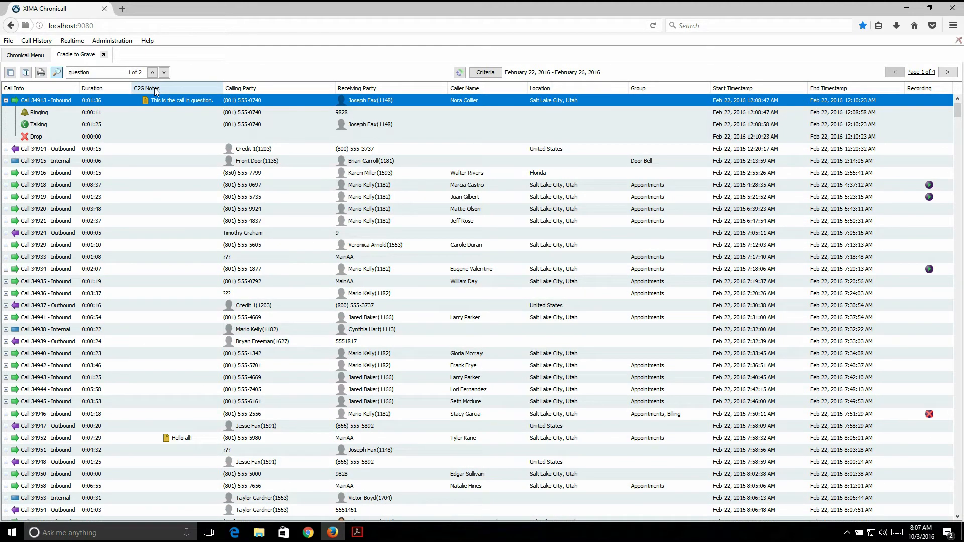
pyautogui.moveTo(91, 72); pyautogui.dragTo(68, 72)
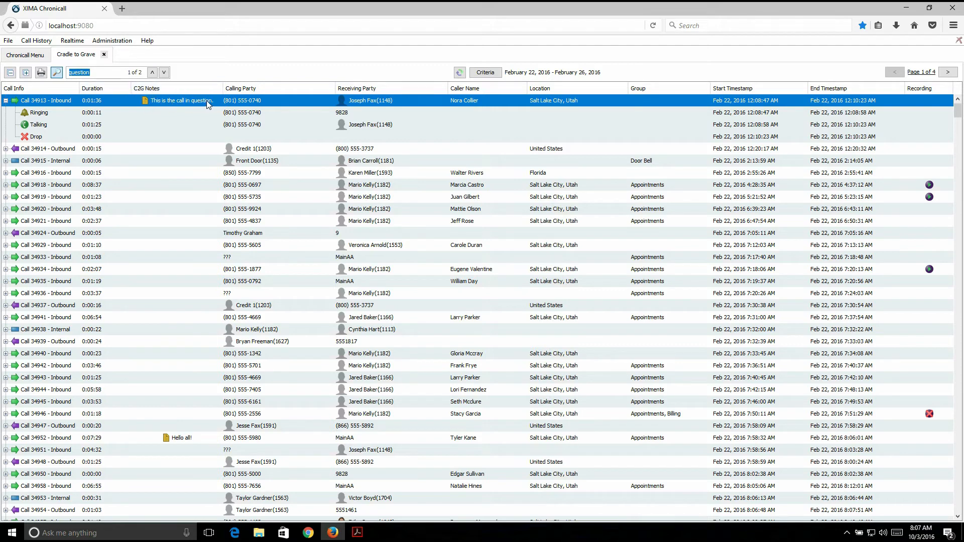
pyautogui.click(164, 73)
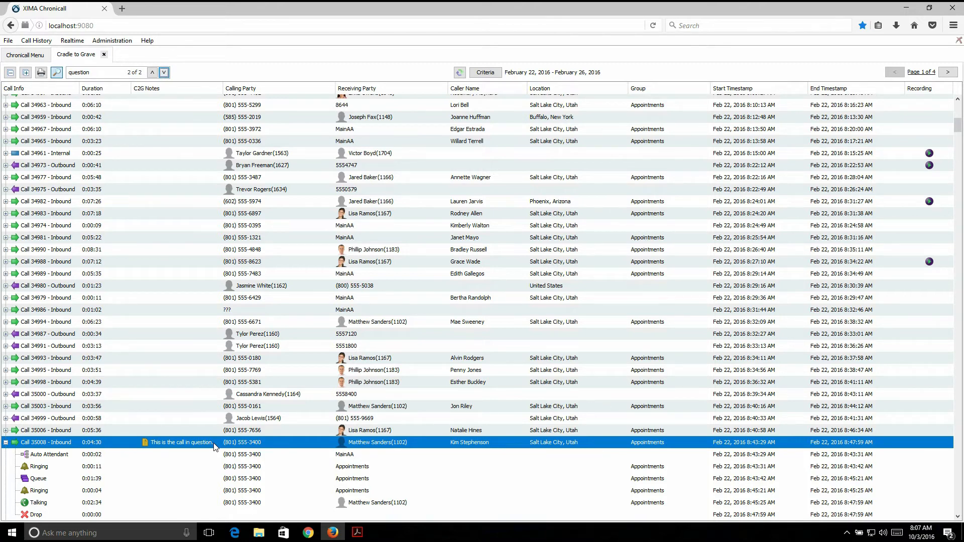
pyautogui.moveTo(91, 73); pyautogui.dragTo(44, 74)
pyautogui.click(58, 74)
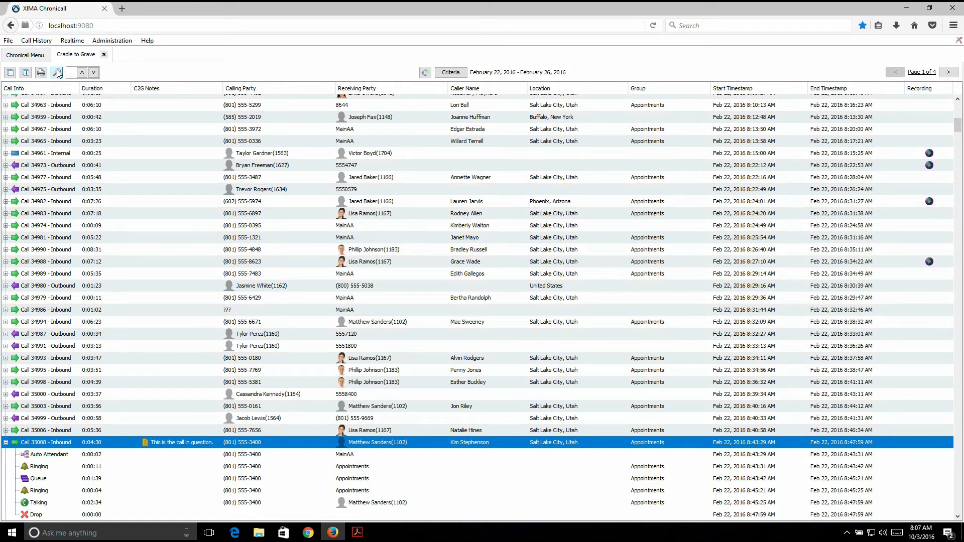
# Step: Reopen the Cradle to Grave criteria and view the Note Authored By filter among the call-level filters without setting it
pyautogui.click(432, 74)
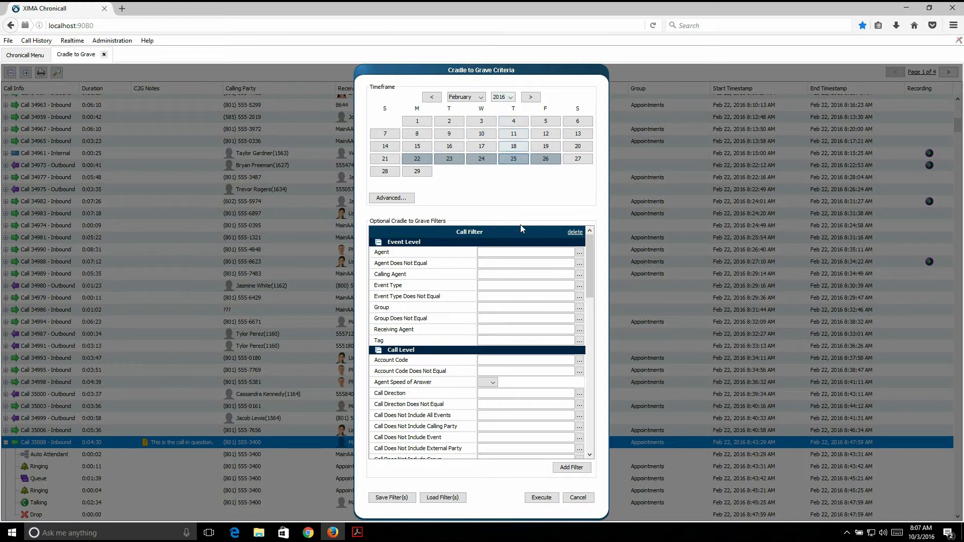
pyautogui.scroll(-3, 496, 275)
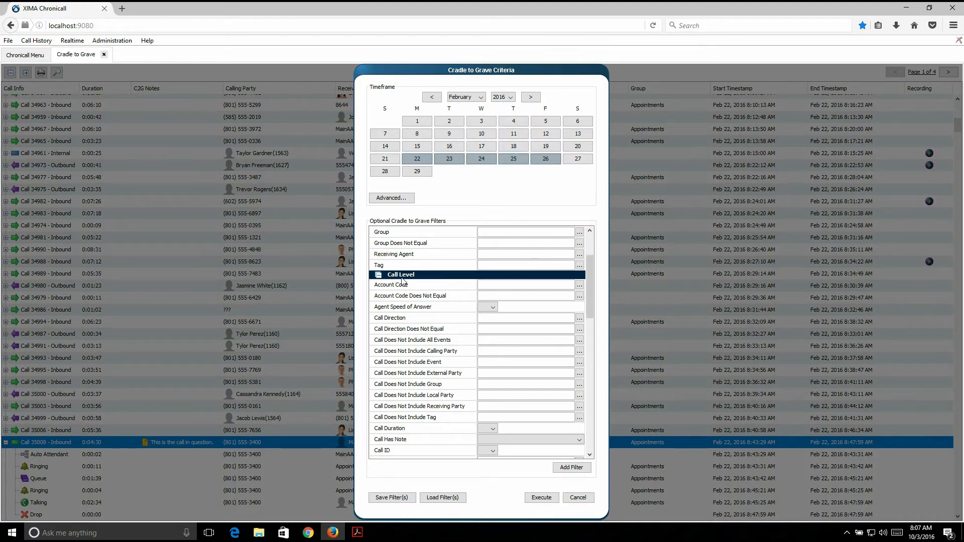
pyautogui.scroll(-6, 401, 282)
pyautogui.scroll(-9, 403, 282)
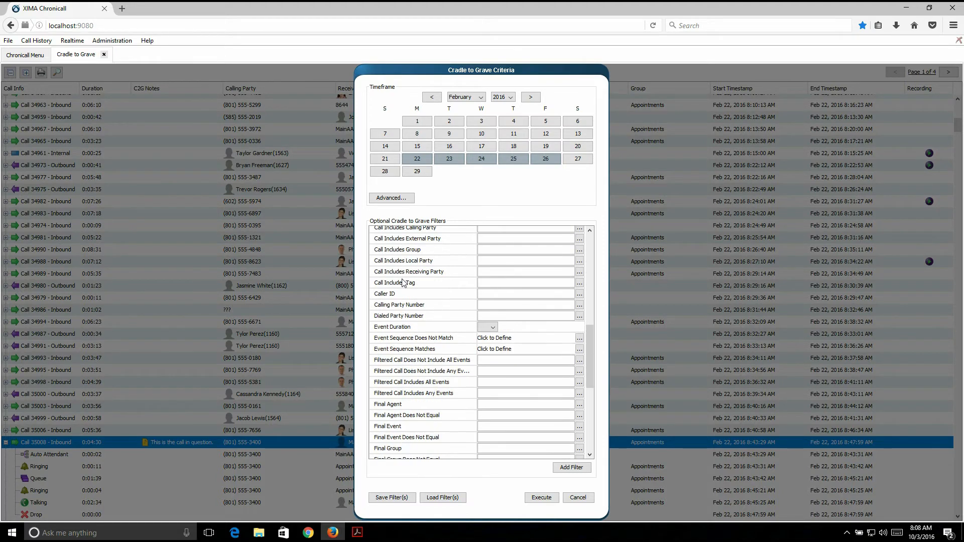
pyautogui.scroll(-1, 404, 283)
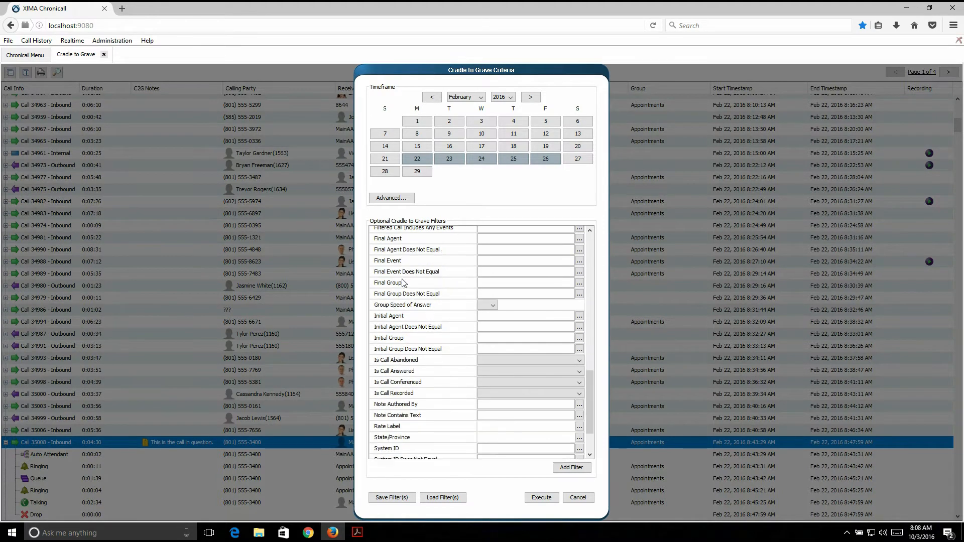
pyautogui.scroll(-2, 404, 283)
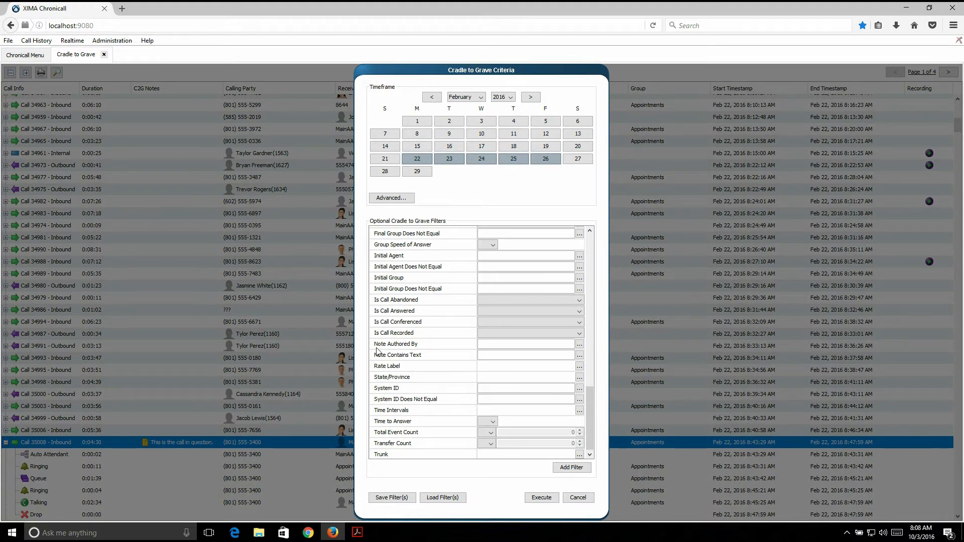
pyautogui.click(580, 345)
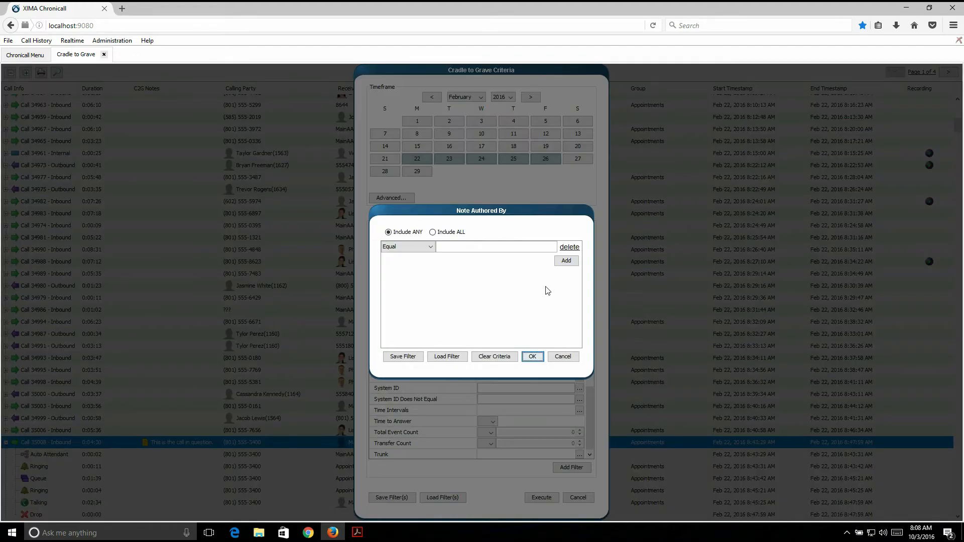
pyautogui.click(557, 356)
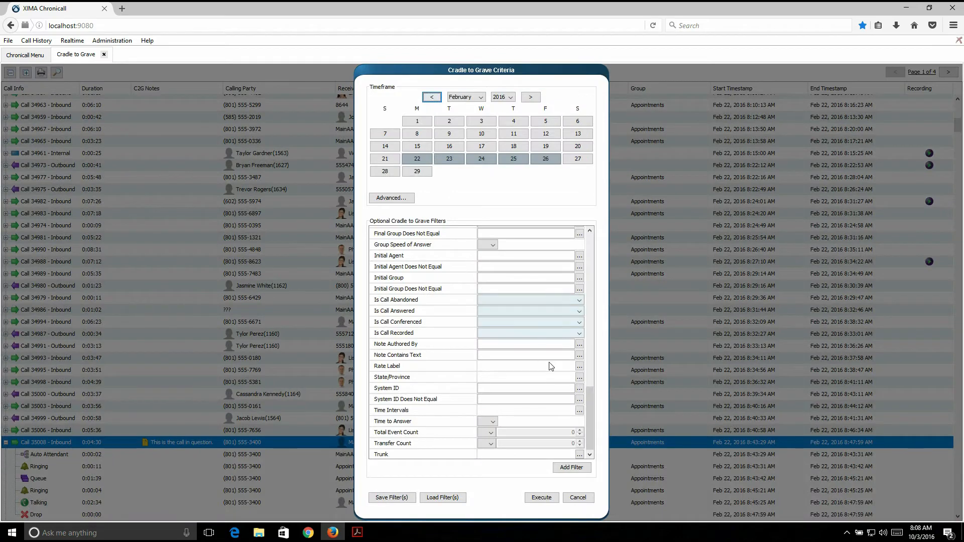
# Step: Set the Note Contains Text filter to Contains "question" and execute the query
pyautogui.click(579, 356)
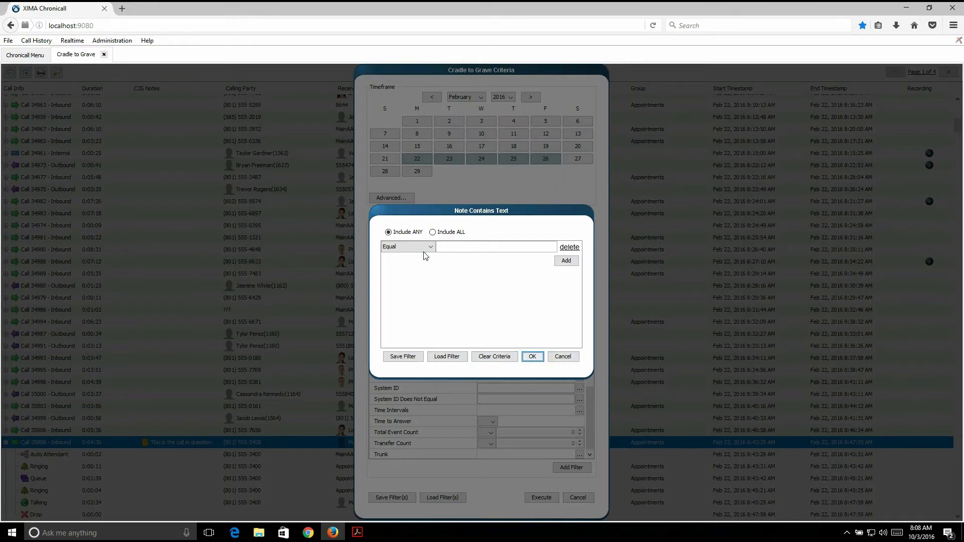
pyautogui.click(406, 248)
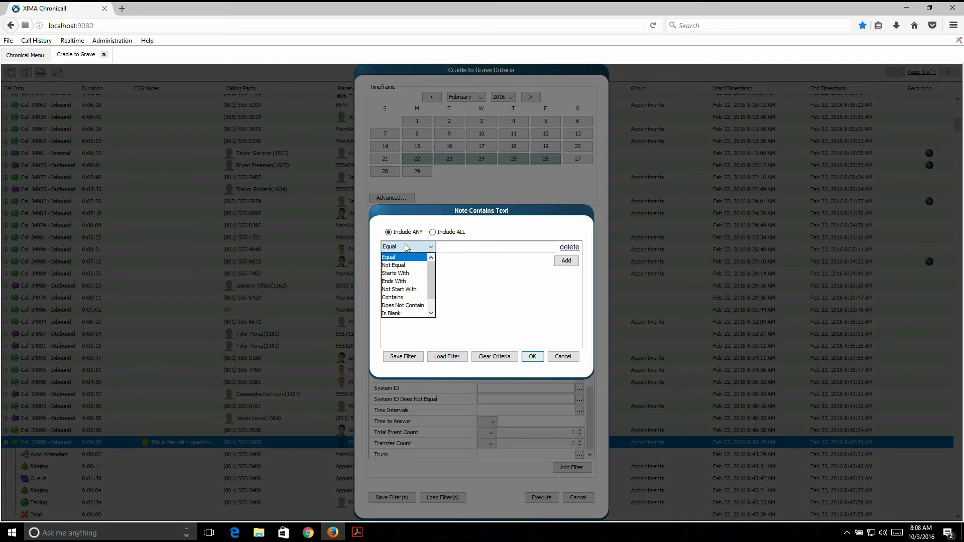
pyautogui.click(410, 295)
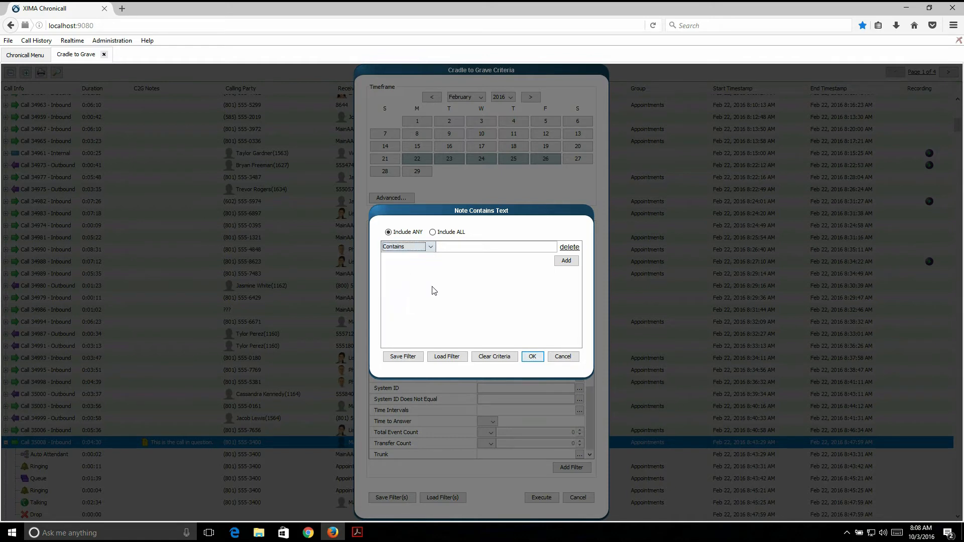
pyautogui.click(460, 247)
pyautogui.write('uestion')
pyautogui.click(532, 357)
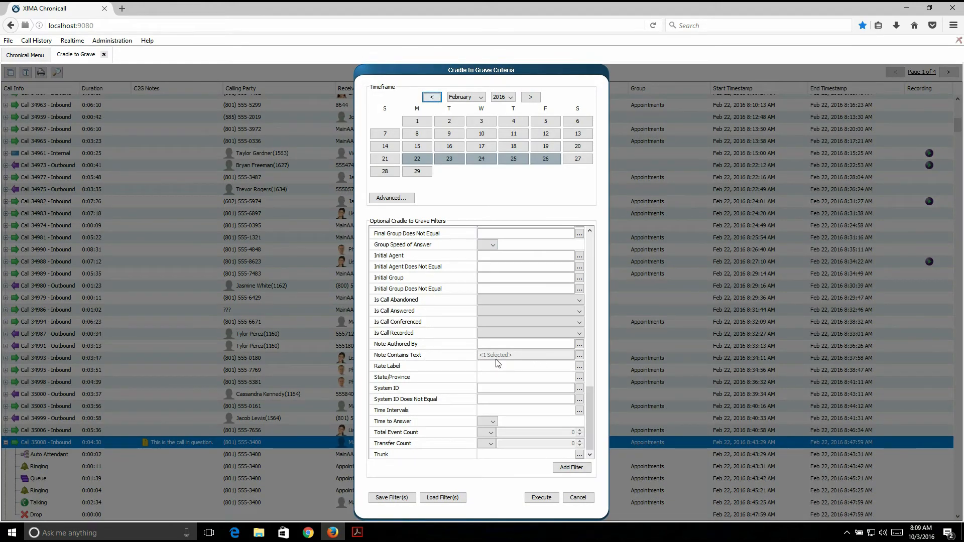
pyautogui.click(541, 498)
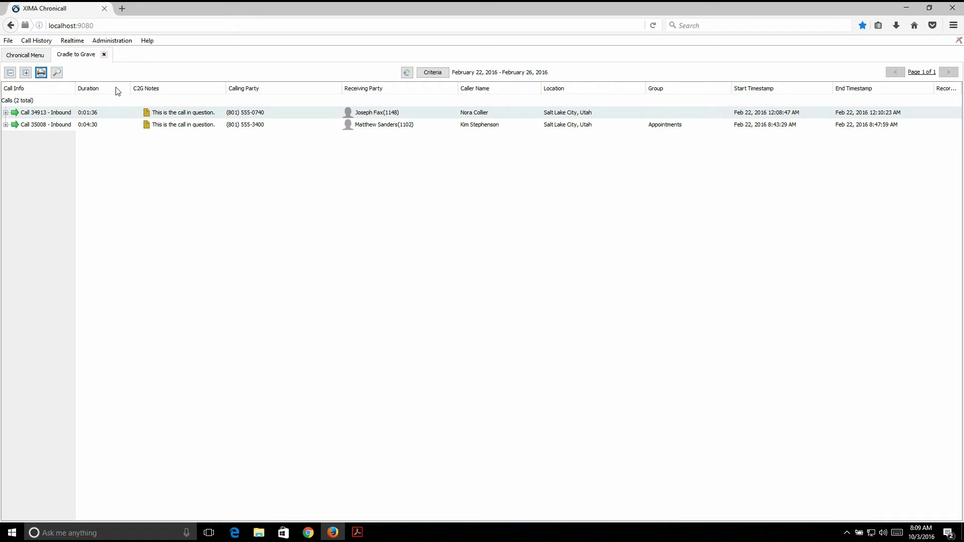
# Step: Start creating a new report with Call as the row type and proceed without row filters to the report fields
pyautogui.click(35, 59)
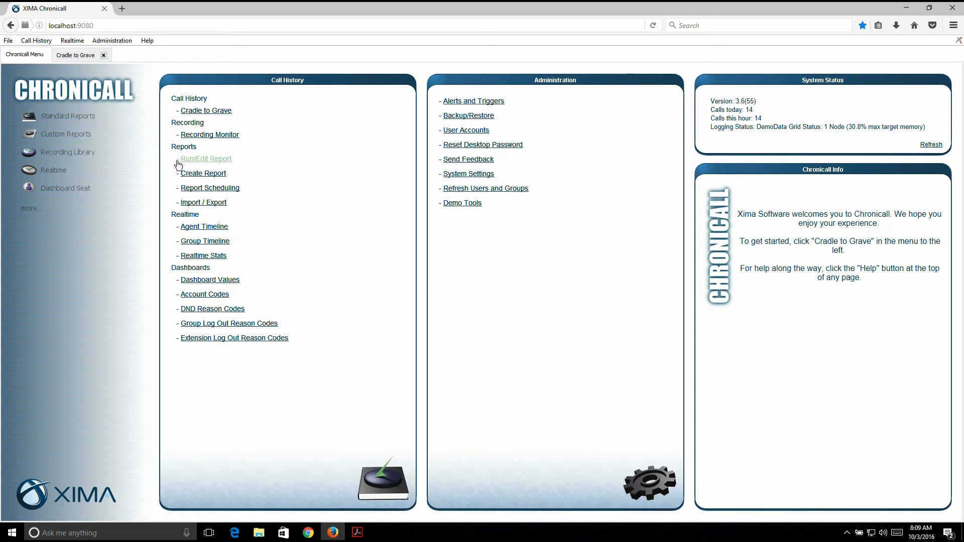
pyautogui.click(197, 175)
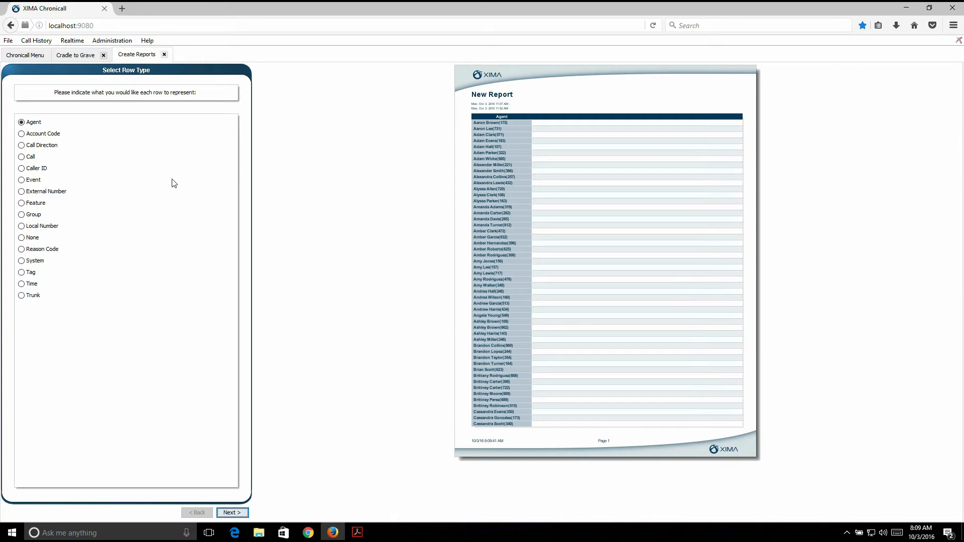
pyautogui.click(29, 157)
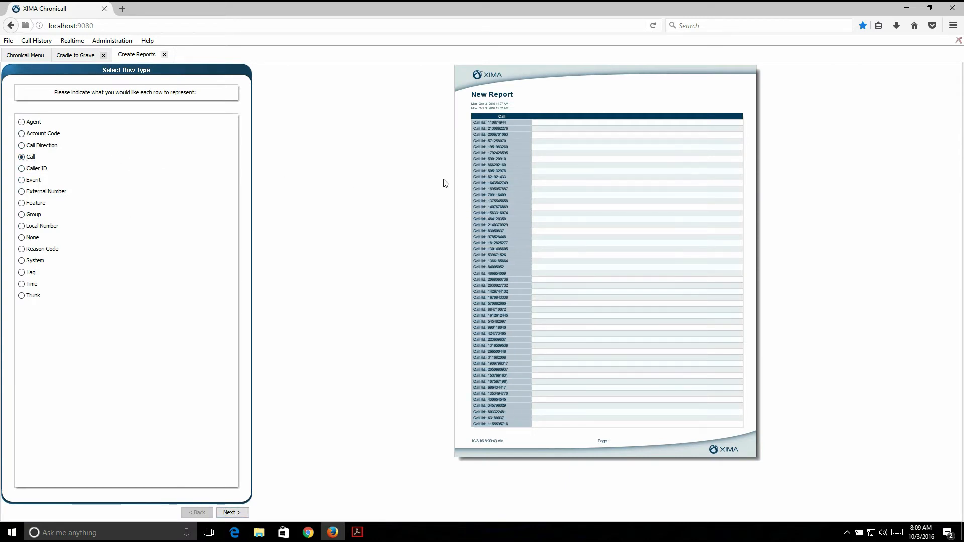
pyautogui.click(236, 512)
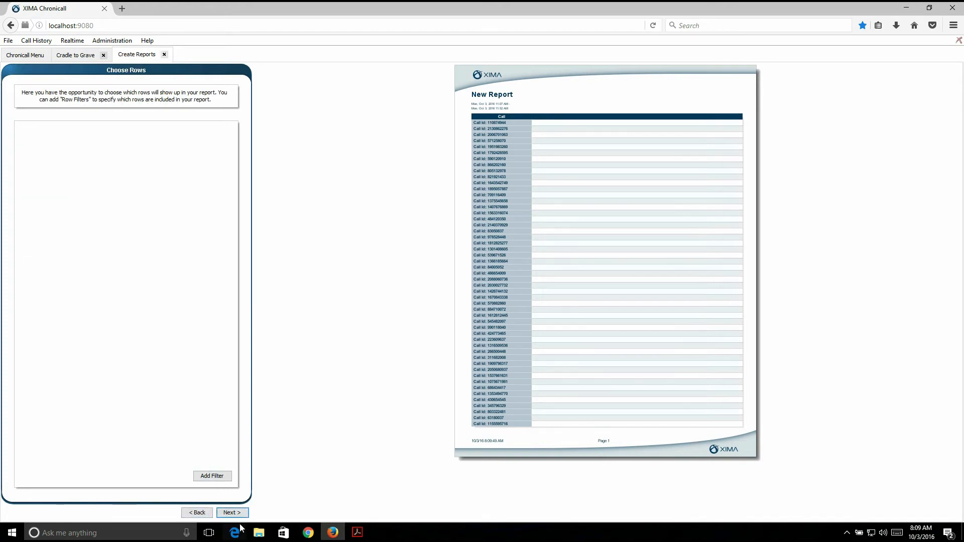
pyautogui.click(236, 531)
pyautogui.click(952, 8)
pyautogui.click(234, 512)
# Step: Add Call Direction and Calling Agent columns to the new report
pyautogui.click(218, 156)
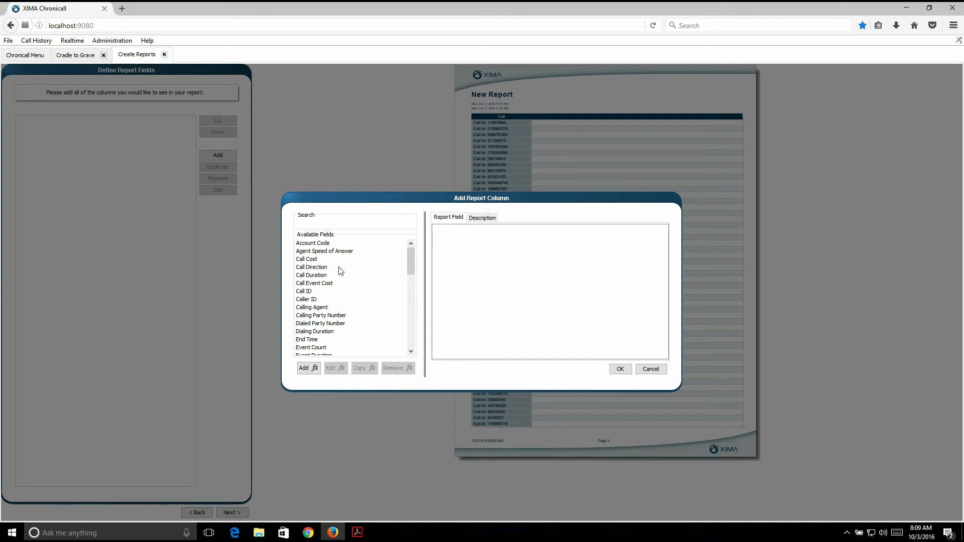
pyautogui.click(316, 267)
pyautogui.click(621, 370)
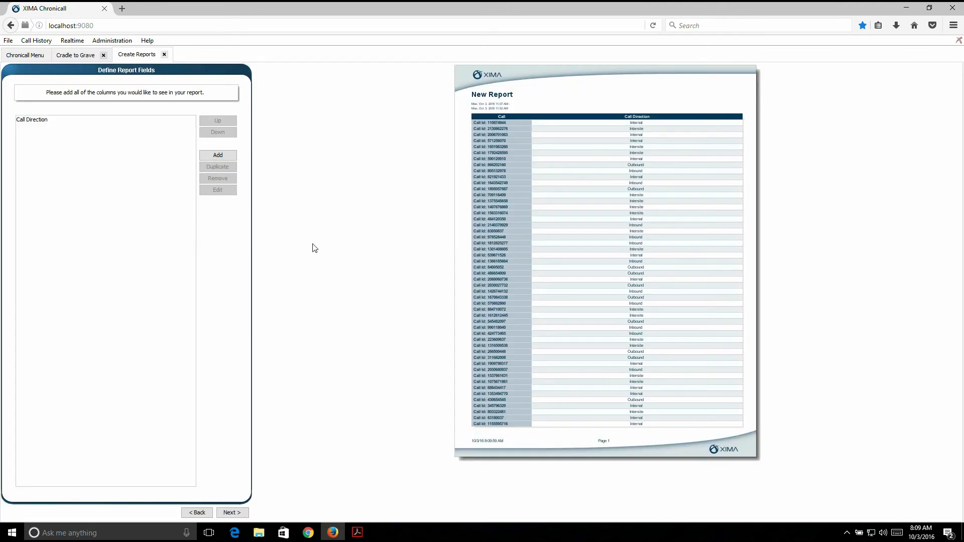
pyautogui.click(218, 156)
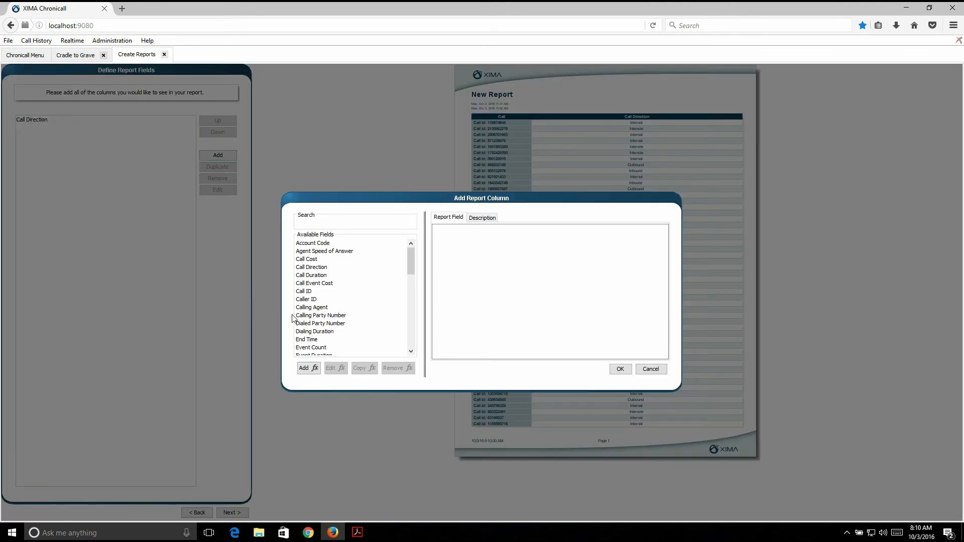
pyautogui.click(322, 307)
pyautogui.click(621, 369)
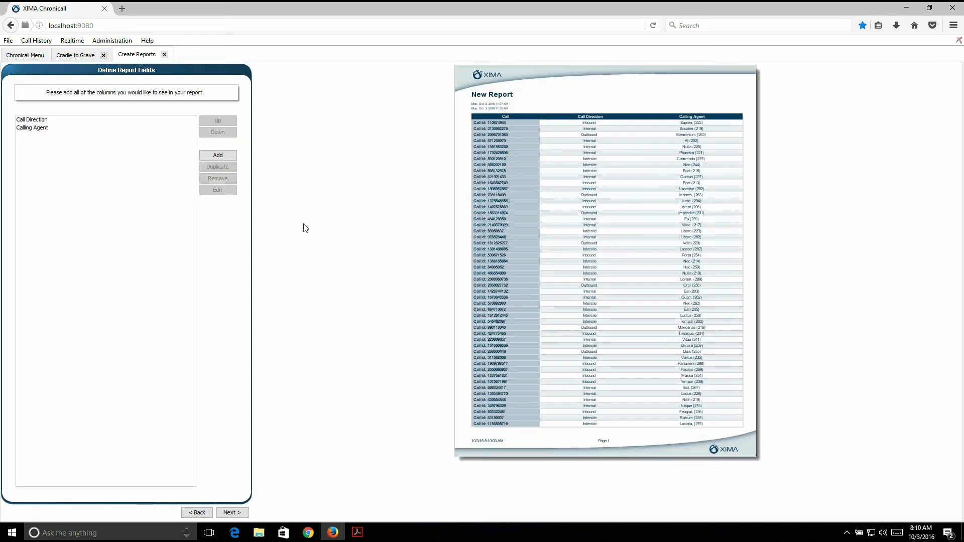
# Step: Add an Initial Agent column to the new report
pyautogui.click(218, 155)
pyautogui.scroll(-3, 365, 330)
pyautogui.scroll(-3, 365, 330)
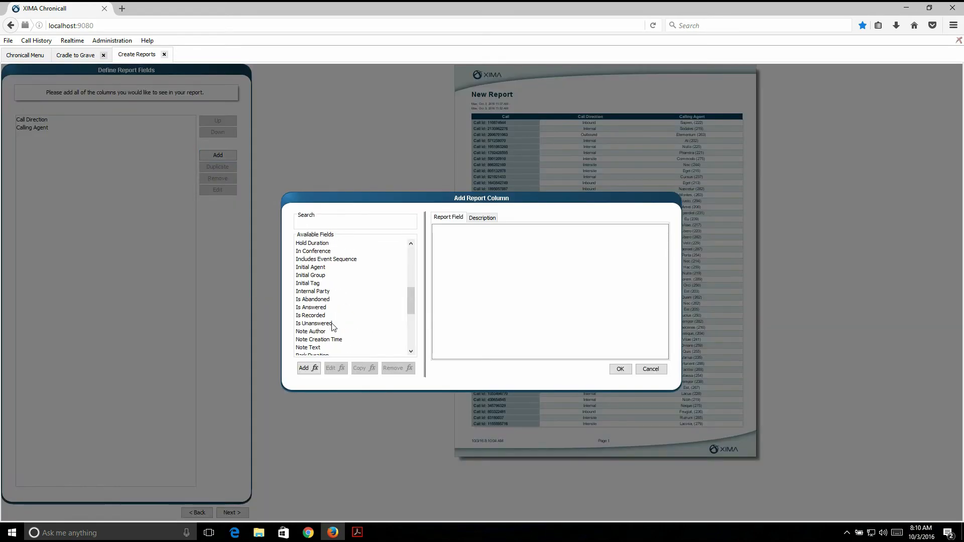
pyautogui.click(316, 292)
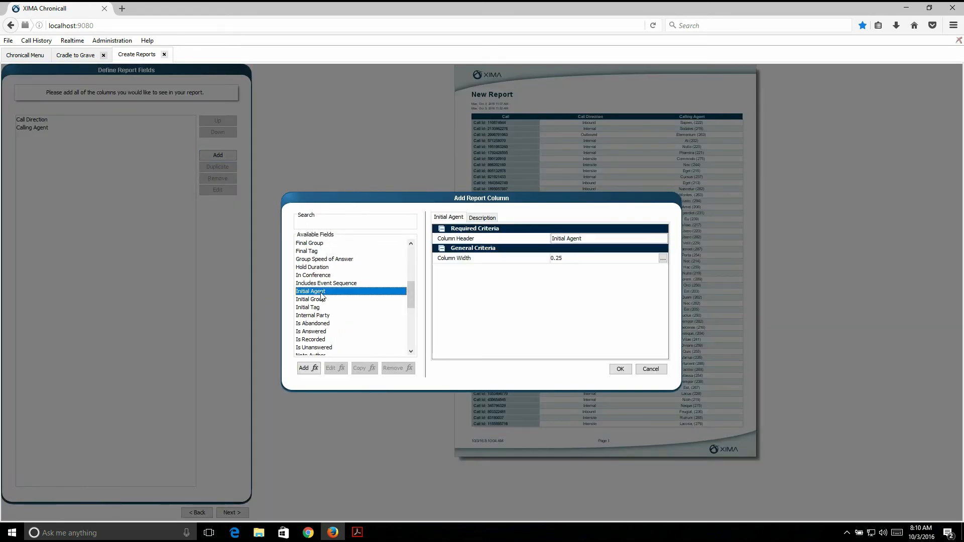
pyautogui.click(621, 369)
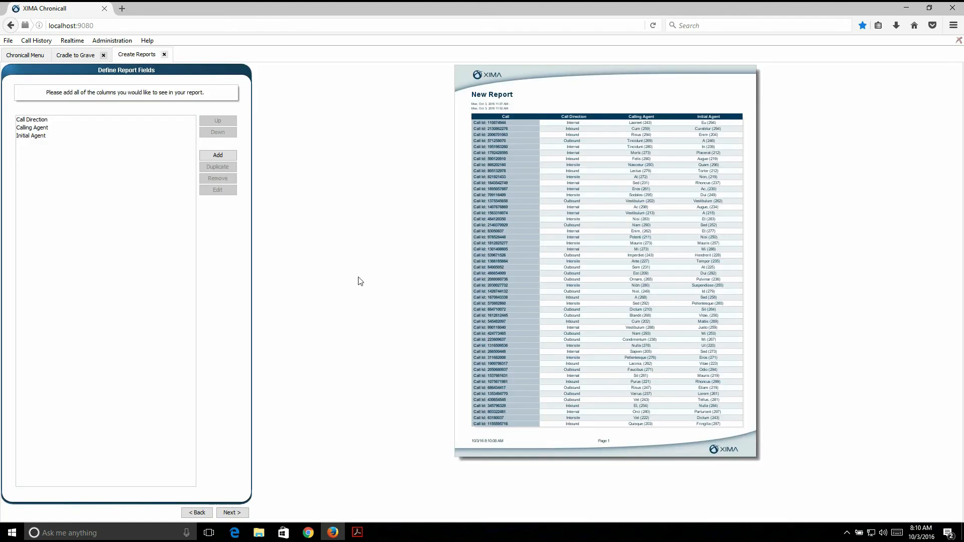
# Step: View the Note Author and Note Creation Time fields, add a Note Text column to the report, and continue past the field definitions
pyautogui.click(218, 155)
pyautogui.scroll(-6, 354, 308)
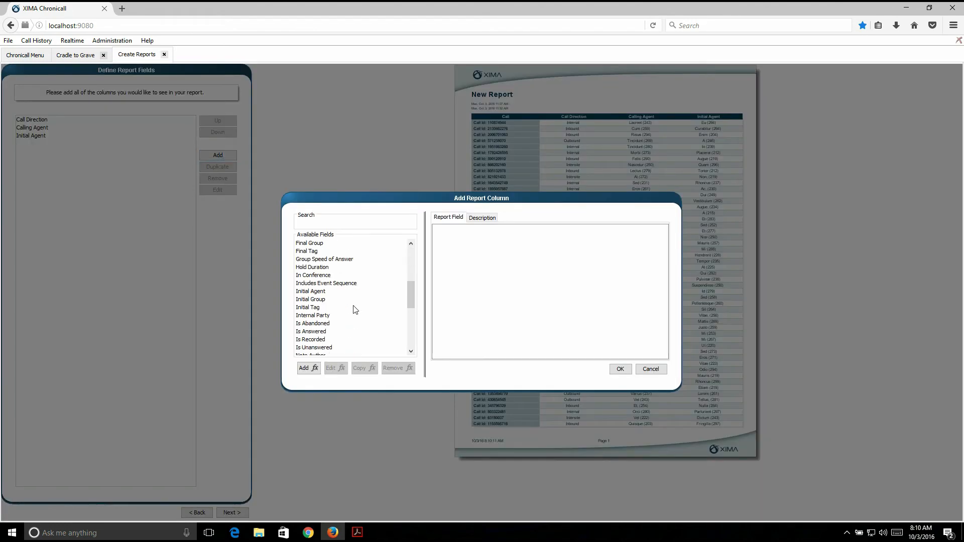
pyautogui.scroll(-3, 354, 309)
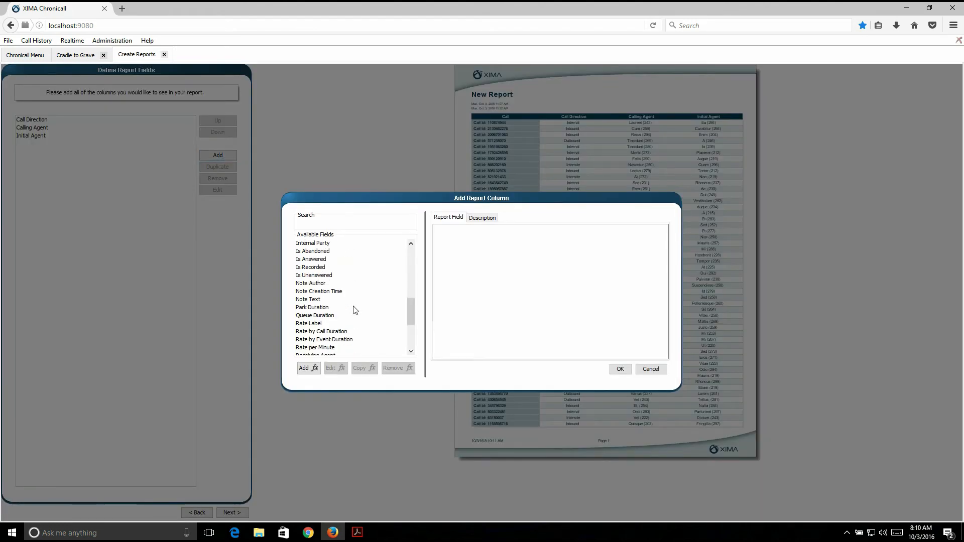
pyautogui.click(328, 284)
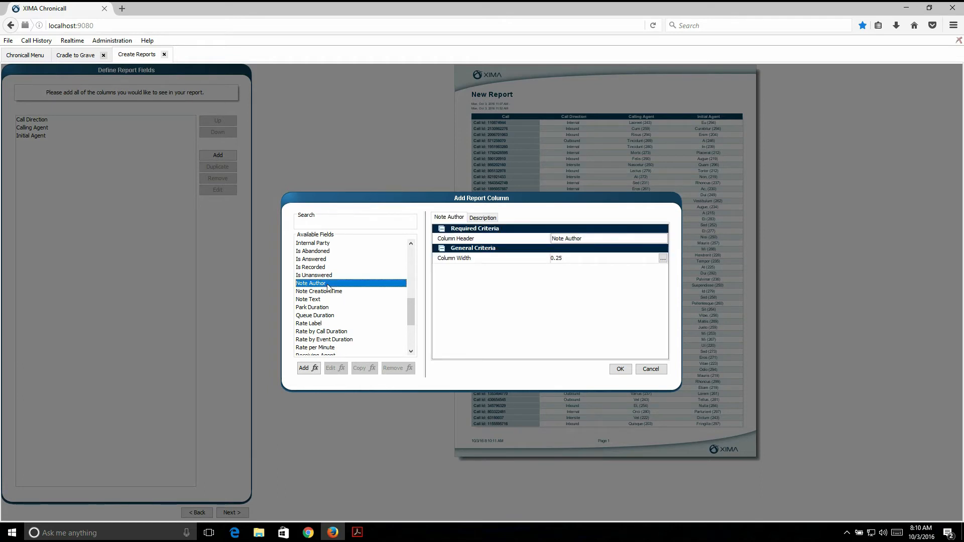
pyautogui.click(327, 292)
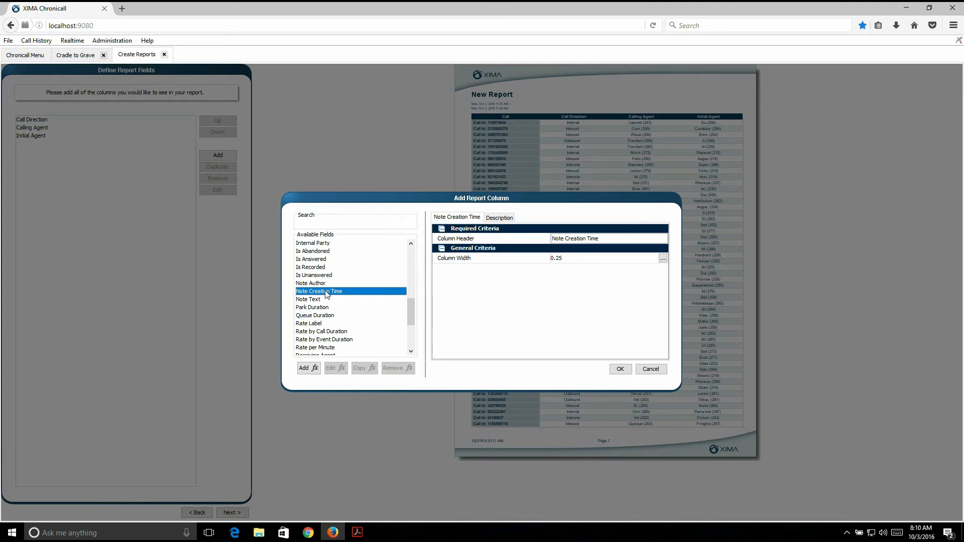
pyautogui.click(326, 300)
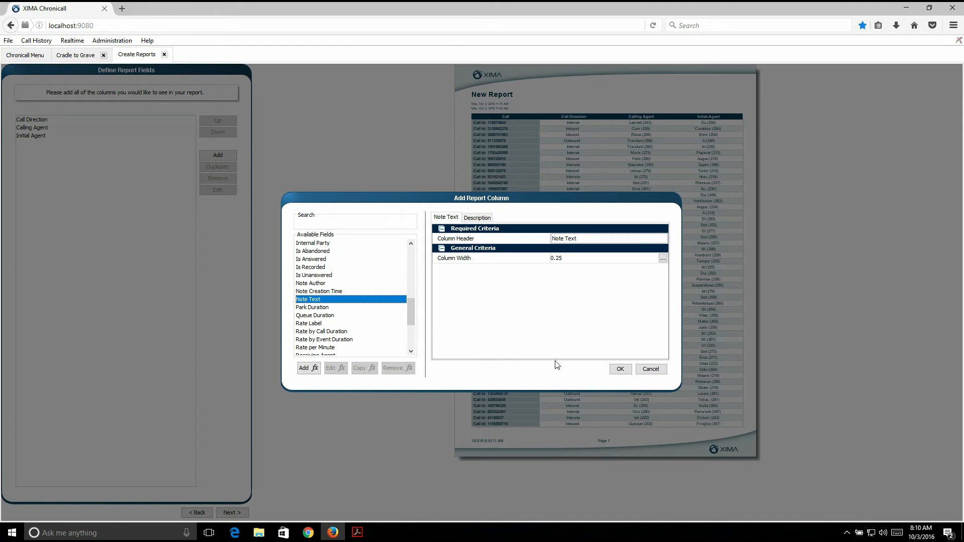
pyautogui.click(621, 369)
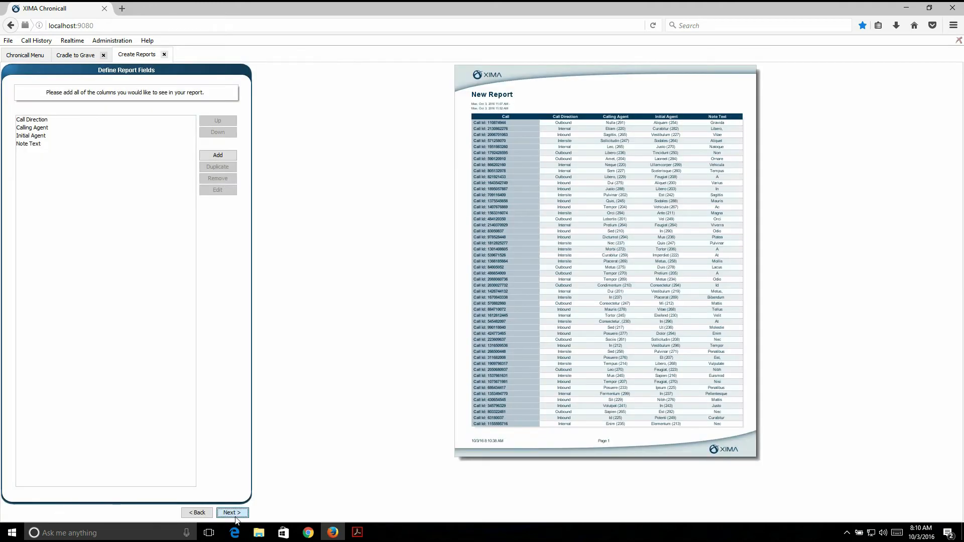
pyautogui.click(232, 512)
# Step: Go back to the Chronicall main menu, select the existing Notes Report among the available reports, and run it as a PDF
pyautogui.click(25, 55)
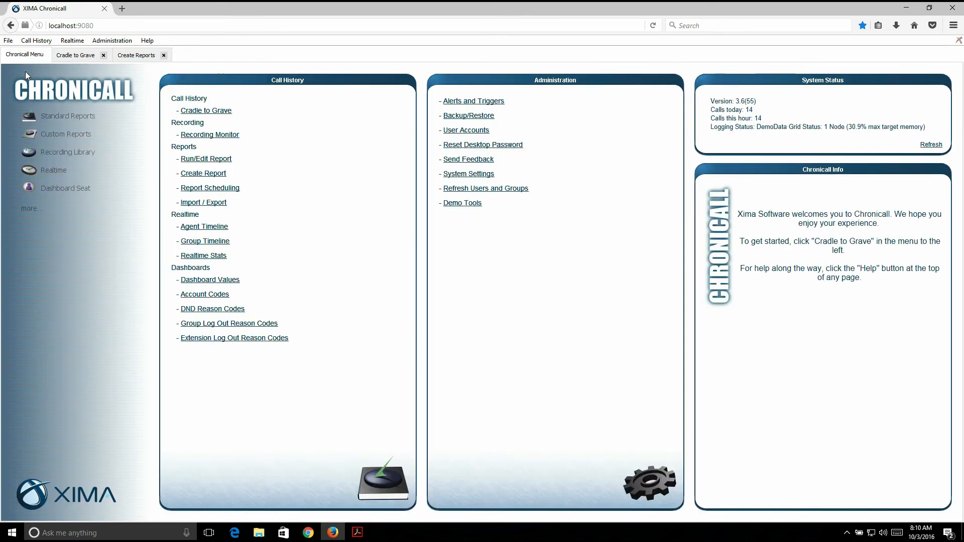
pyautogui.click(206, 160)
pyautogui.scroll(-7, 161, 296)
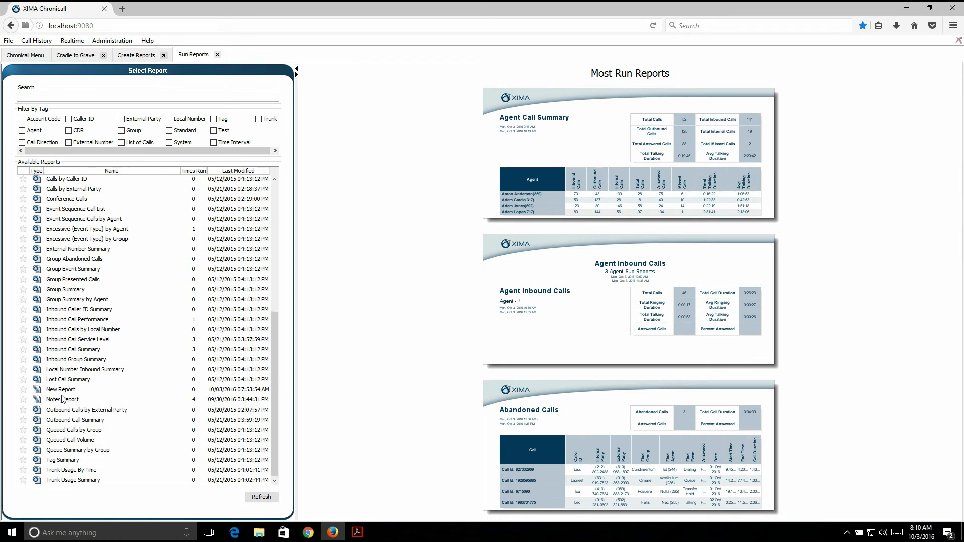
pyautogui.click(63, 400)
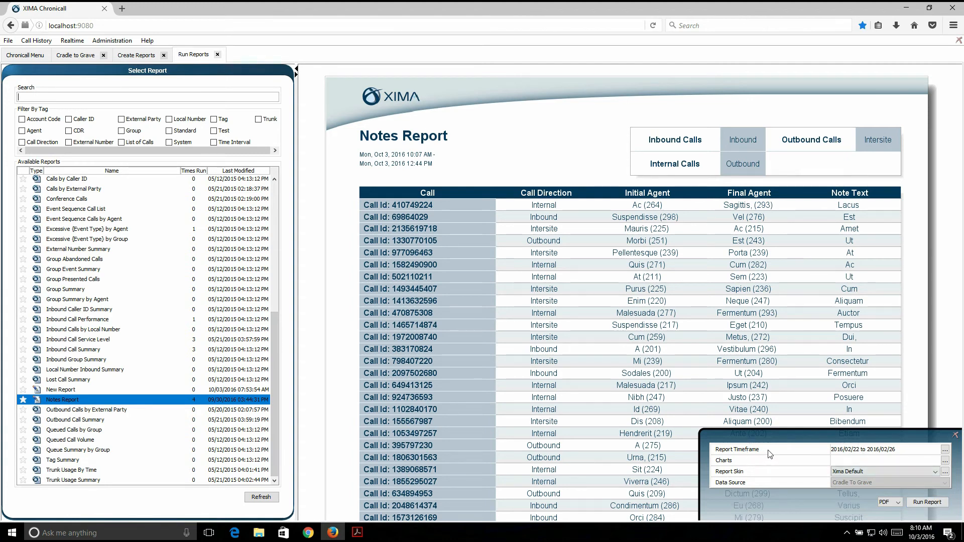
pyautogui.click(933, 504)
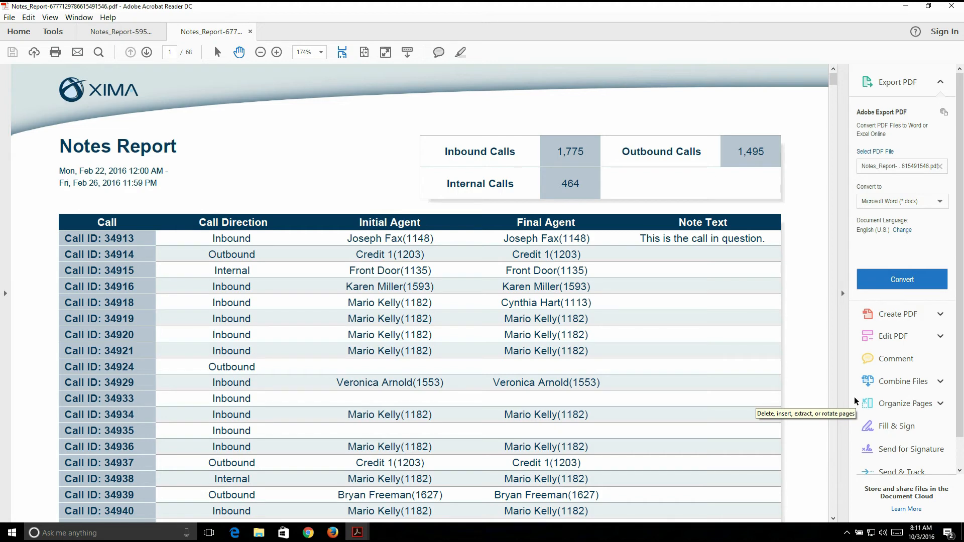
# Step: Examine the Note Text column for call notes on the first two pages of the Notes Report PDF
pyautogui.click(843, 293)
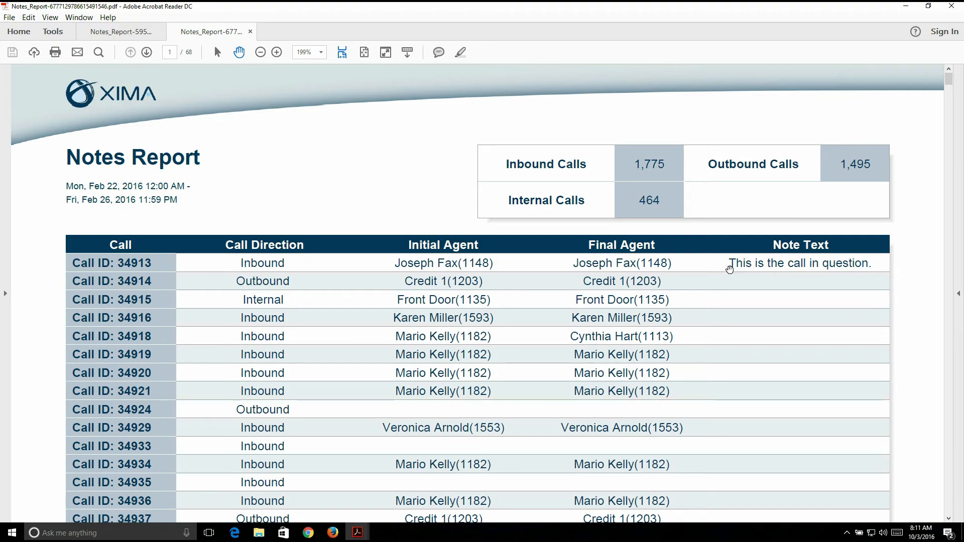
pyautogui.scroll(-10, 833, 280)
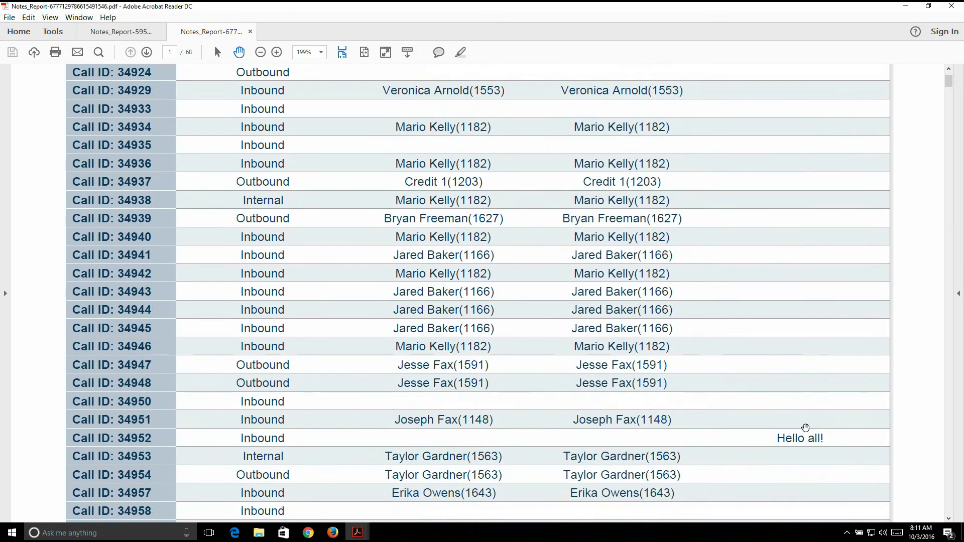
pyautogui.scroll(-20, 825, 414)
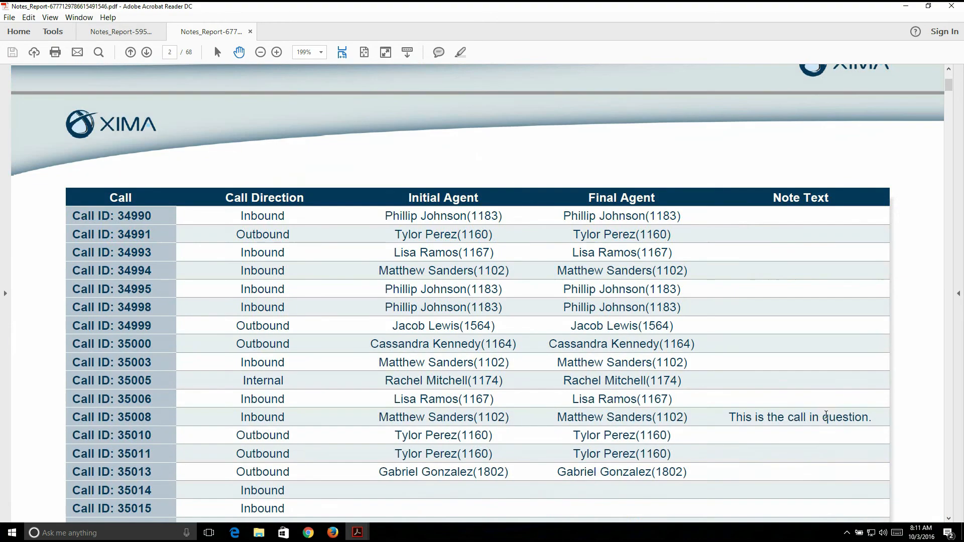
pyautogui.scroll(-5, 828, 426)
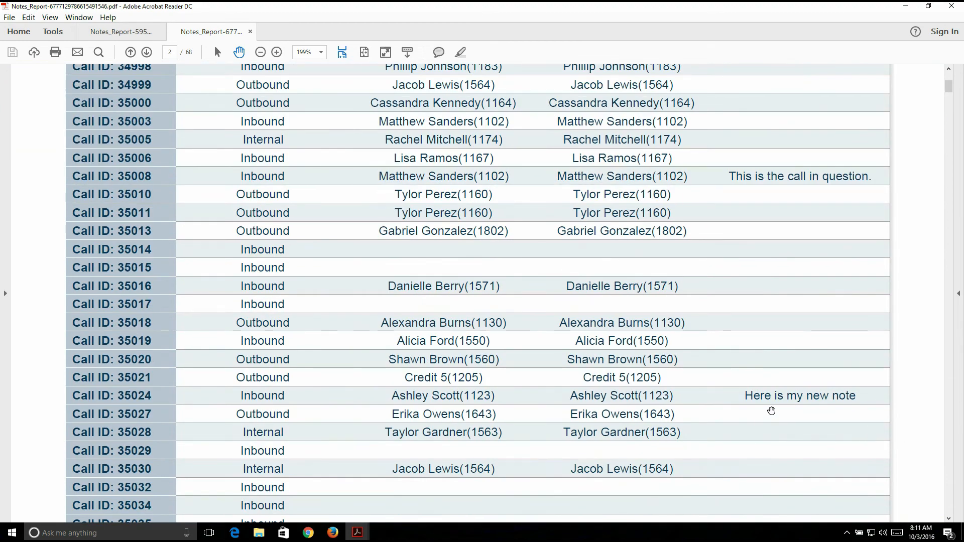
pyautogui.scroll(-10, 850, 402)
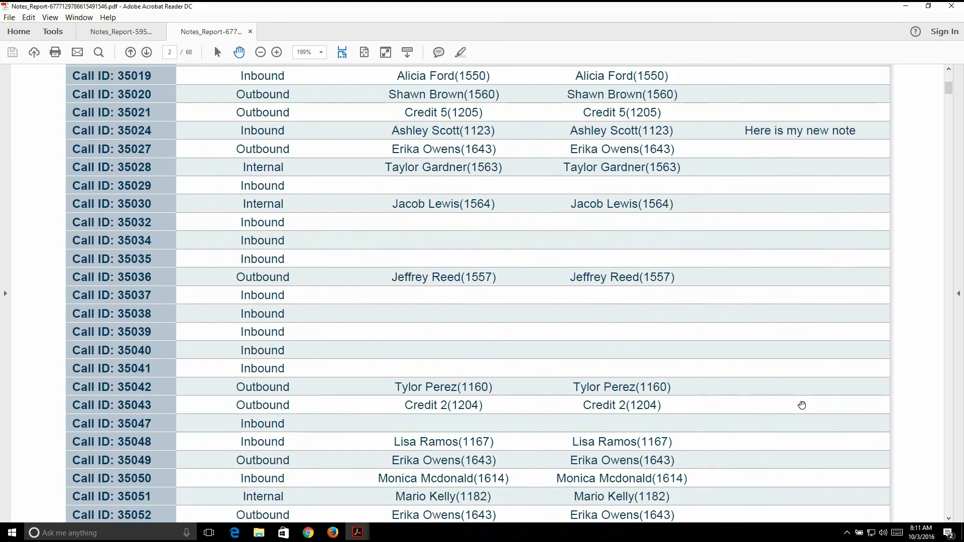
pyautogui.scroll(-4, 802, 405)
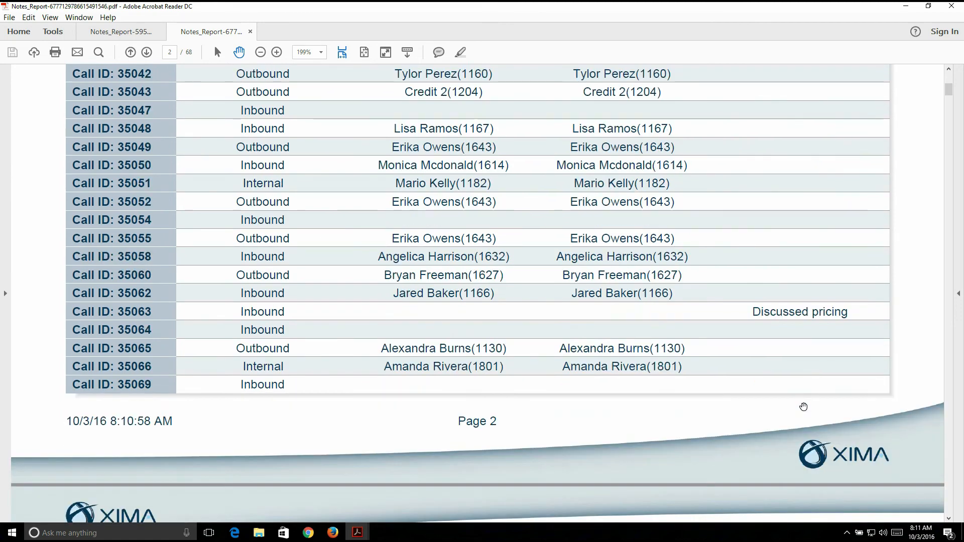
pyautogui.scroll(5, 803, 406)
pyautogui.scroll(13, 807, 411)
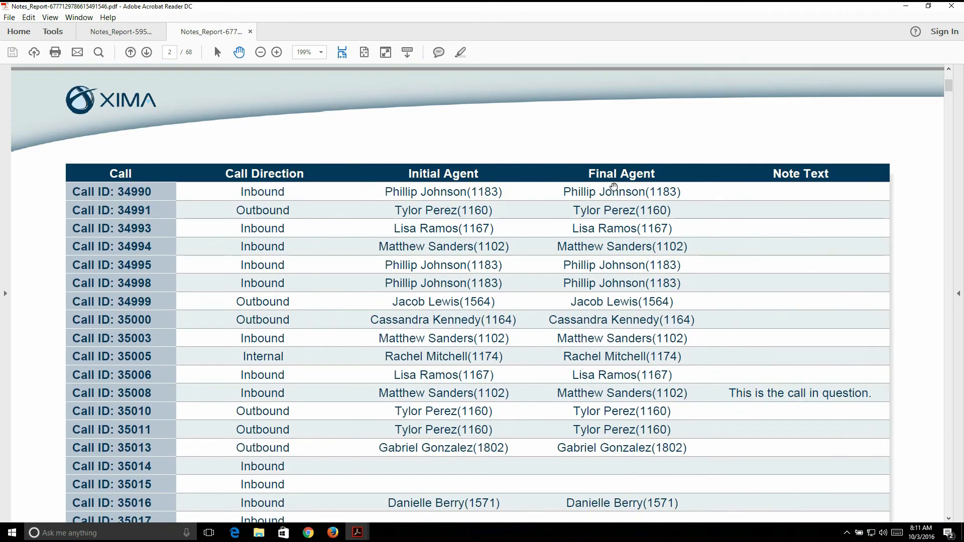
pyautogui.scroll(5, 797, 271)
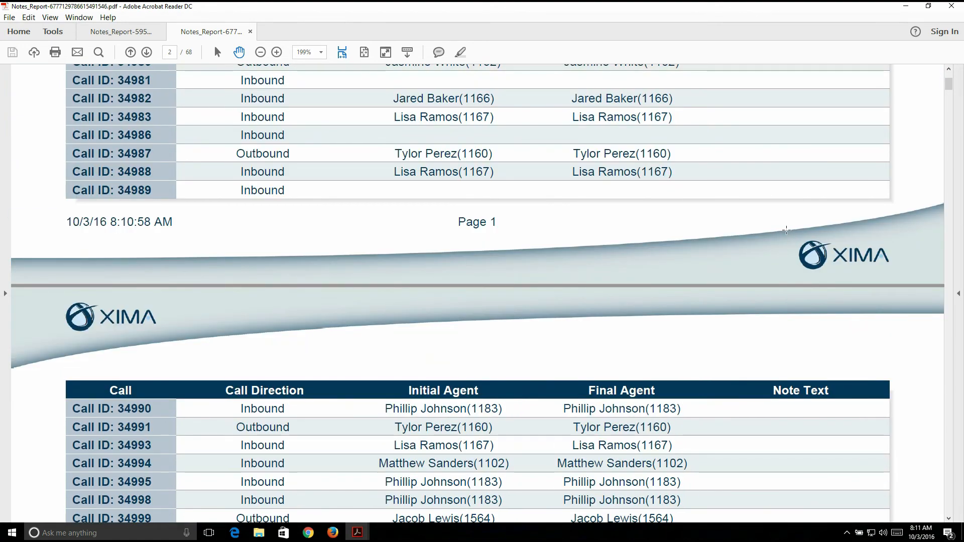
pyautogui.scroll(10, 786, 230)
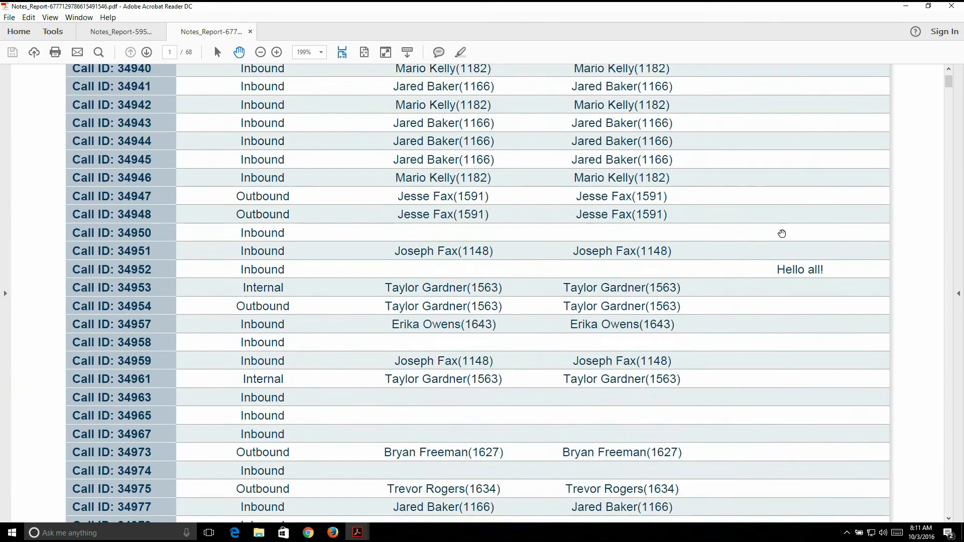
pyautogui.scroll(10, 783, 241)
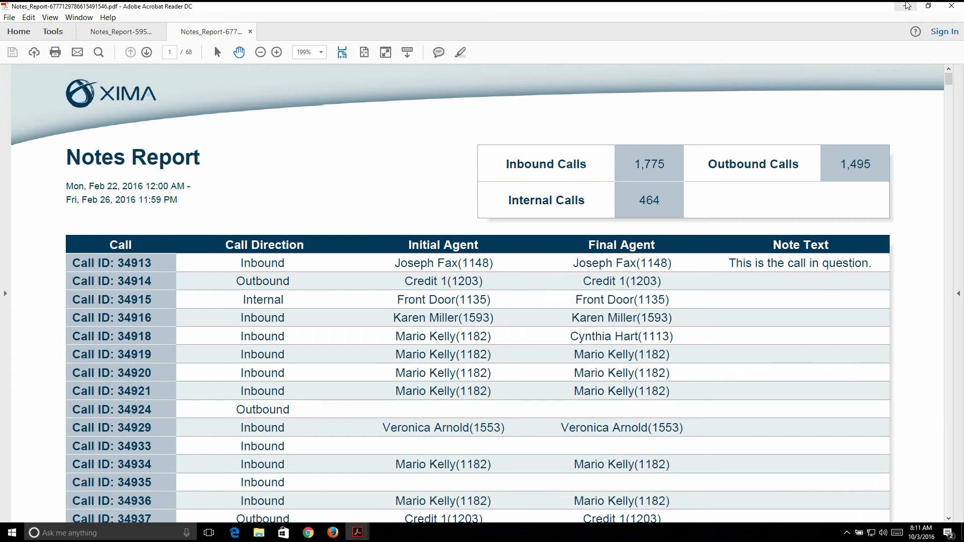
# Step: Minimize the report PDF and the browser, and create a demo inbound call from Chronicall Desktop in the system tray
pyautogui.click(906, 6)
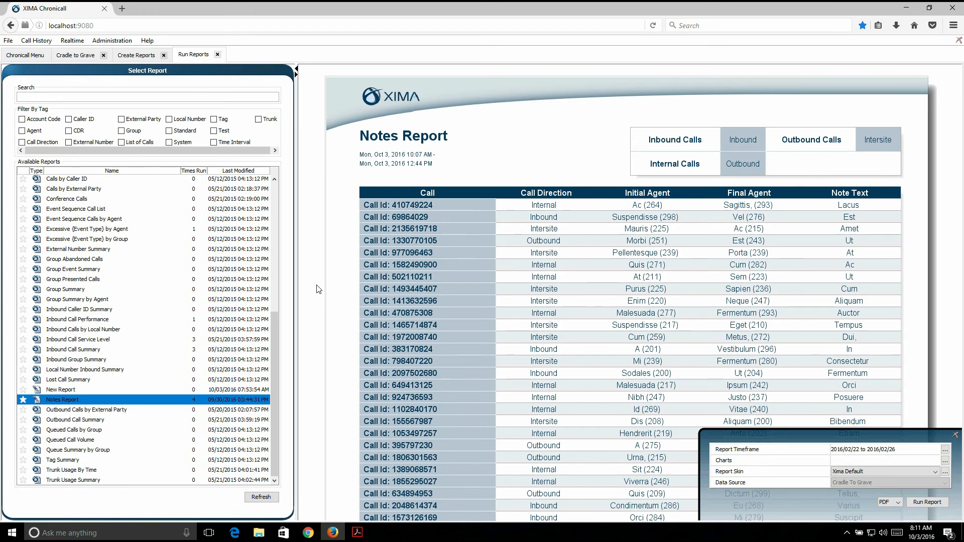
pyautogui.click(906, 7)
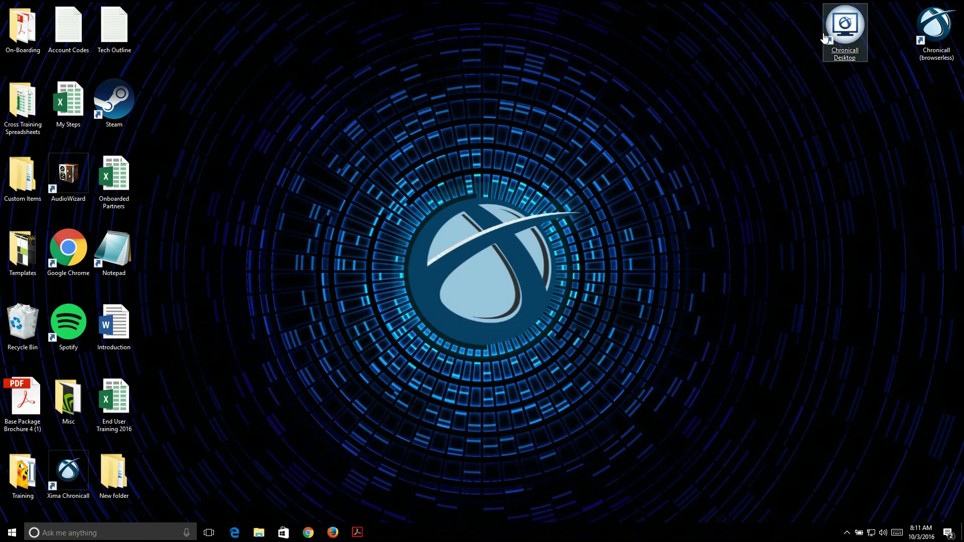
pyautogui.click(847, 532)
pyautogui.rightClick(837, 492)
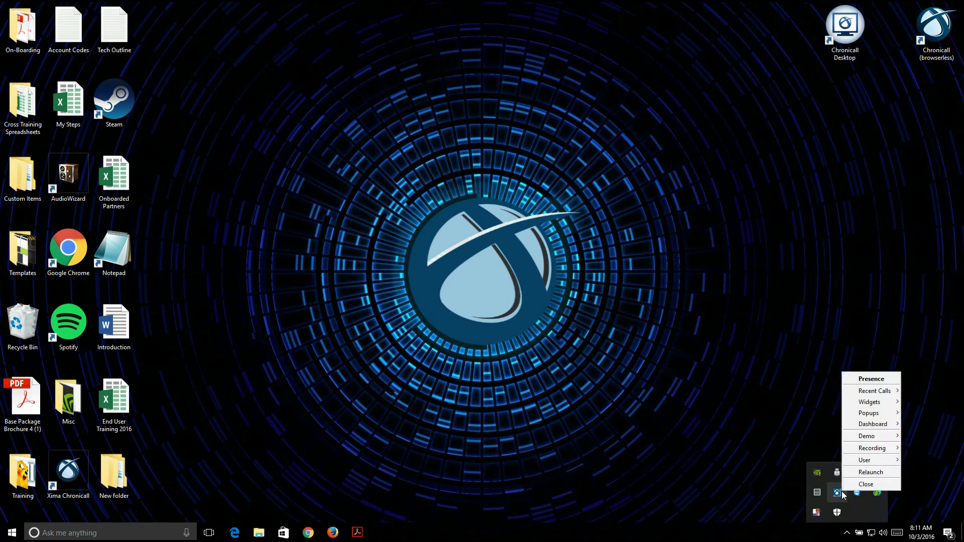
pyautogui.moveTo(889, 436)
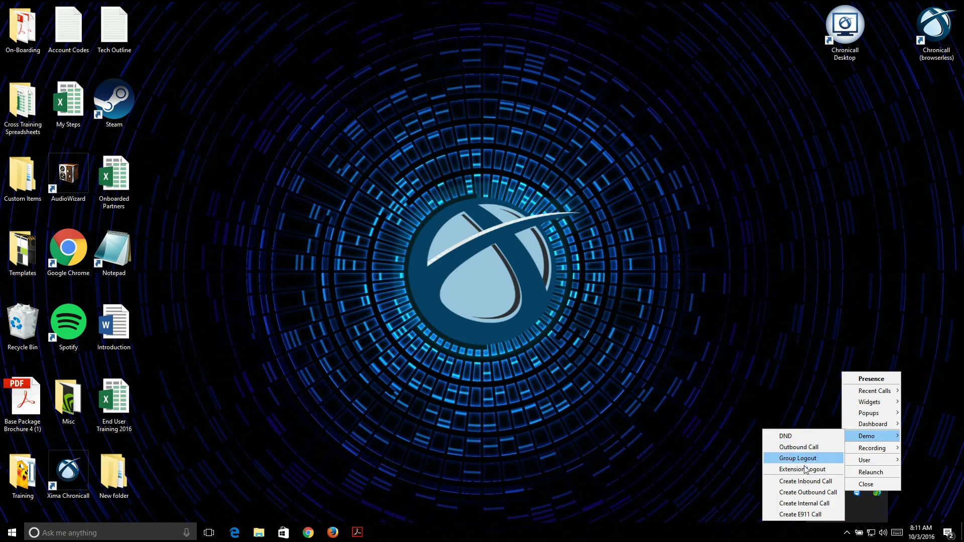
pyautogui.click(806, 482)
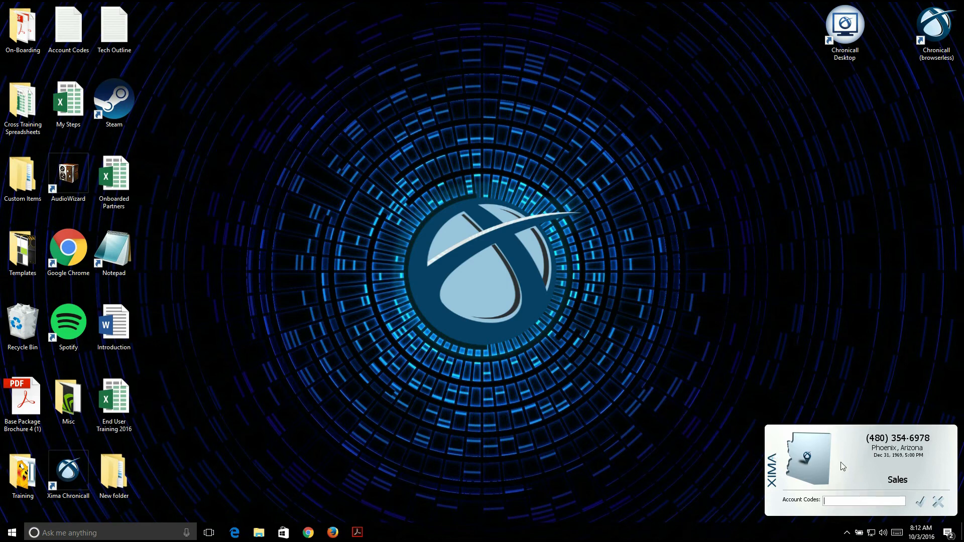
# Step: Add the note "Discussed their appointment" to the inbound call from its desktop popup
pyautogui.rightClick(853, 469)
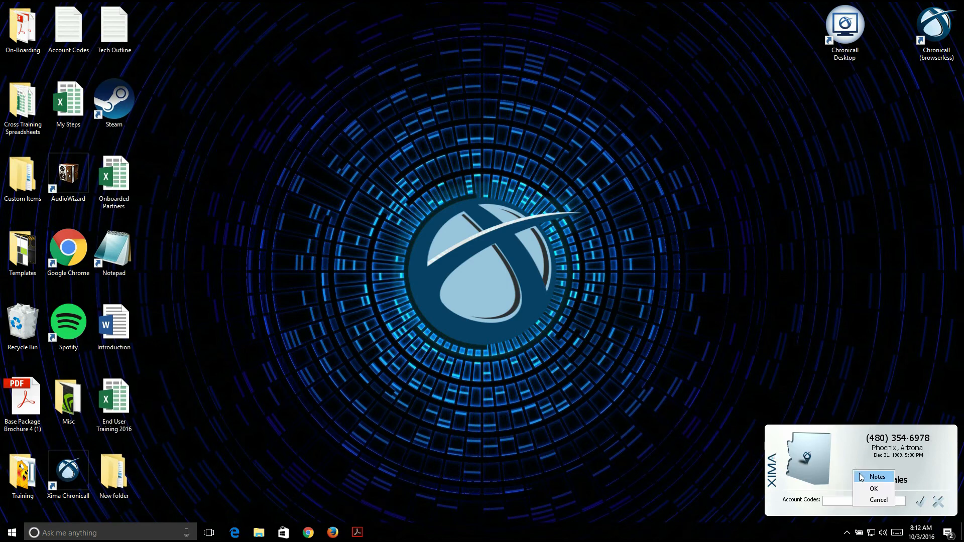
pyautogui.click(860, 476)
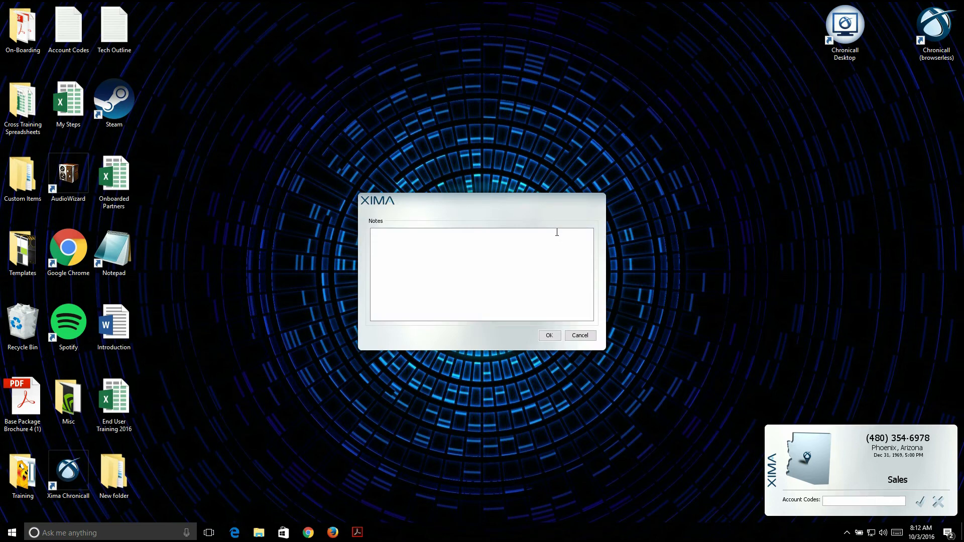
pyautogui.write('Discussed their appointment')
pyautogui.click(549, 336)
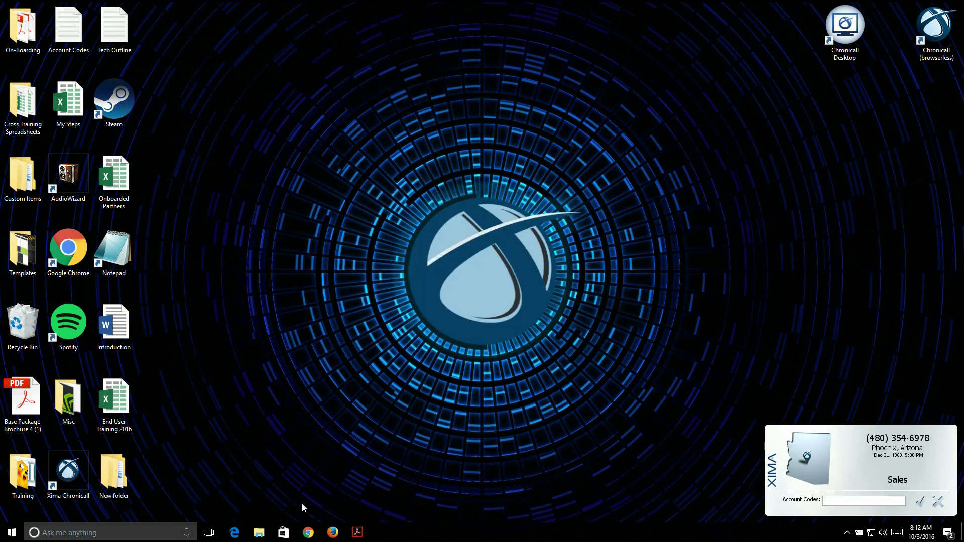
# Step: Switch to Chronicall in Firefox, dismiss the call popup while viewing Cradle to Grave, and return to the Chronicall main menu
pyautogui.click(333, 532)
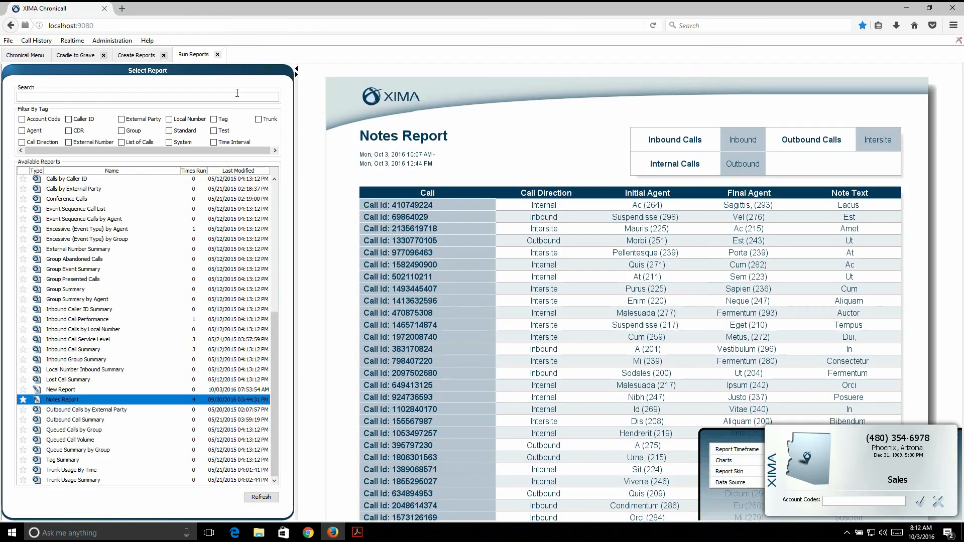
pyautogui.click(76, 54)
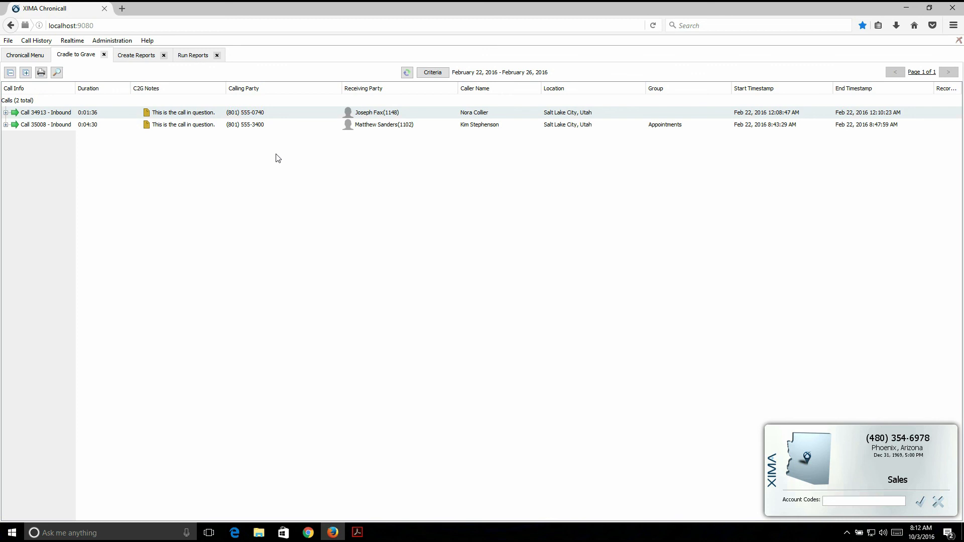
pyautogui.click(938, 502)
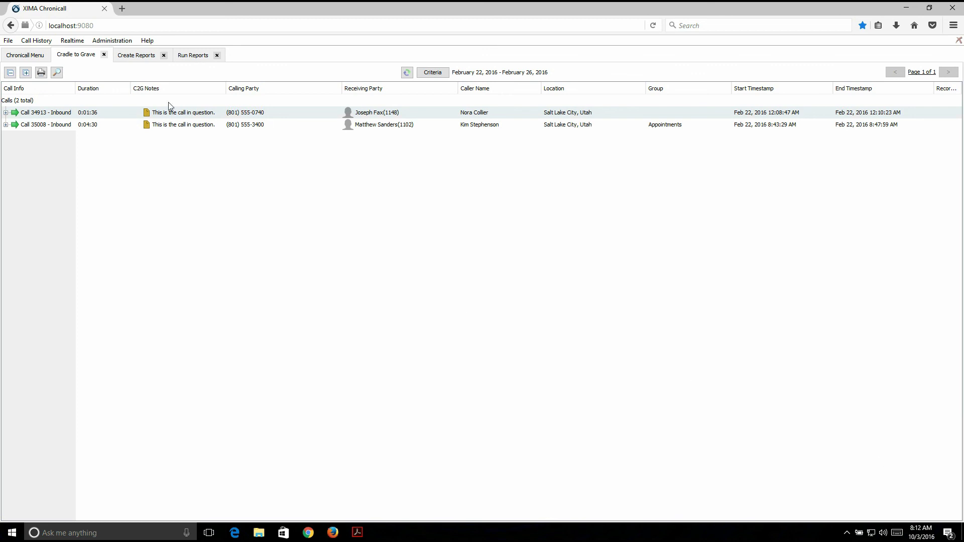
pyautogui.click(26, 55)
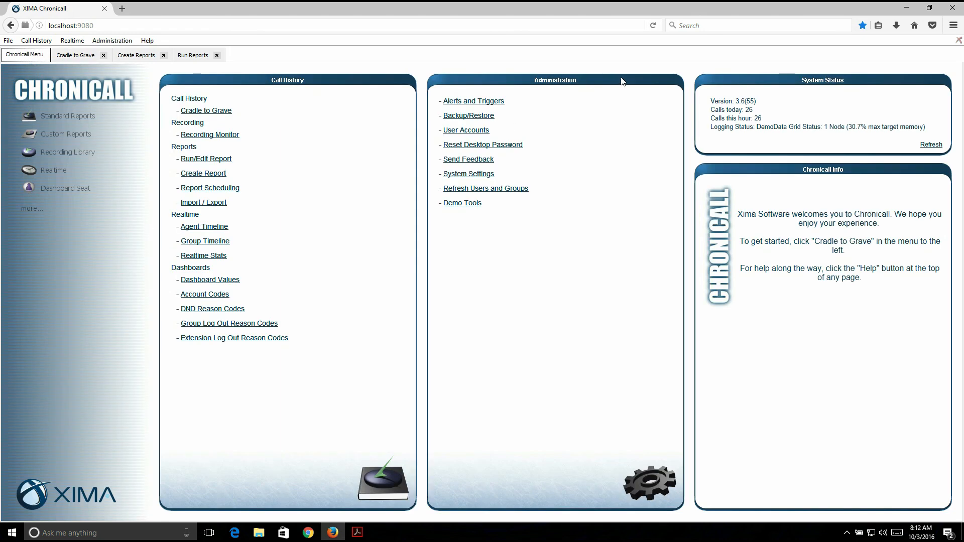